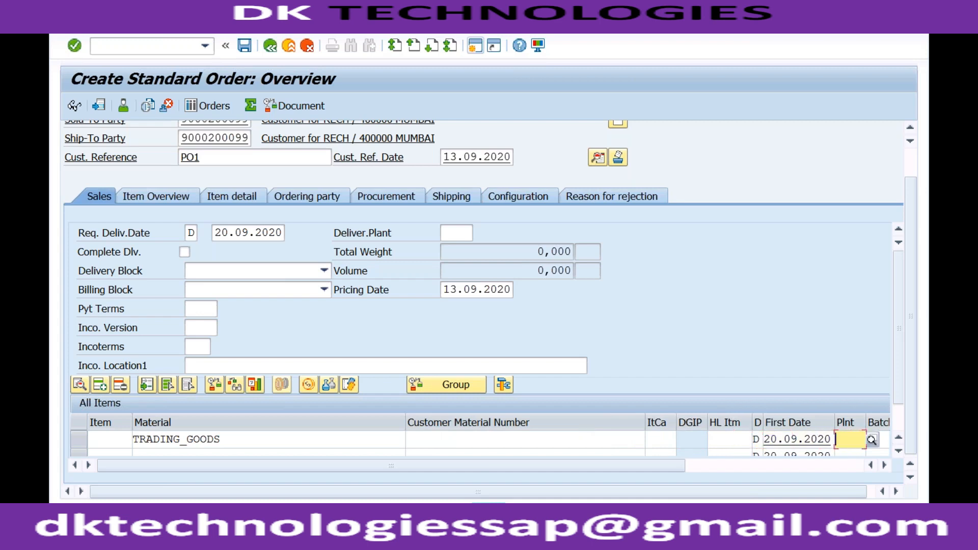
Step: Set the TRADING_GOODS item's plant to RC01 and its amount to 10000, and submit the line
text(RC)
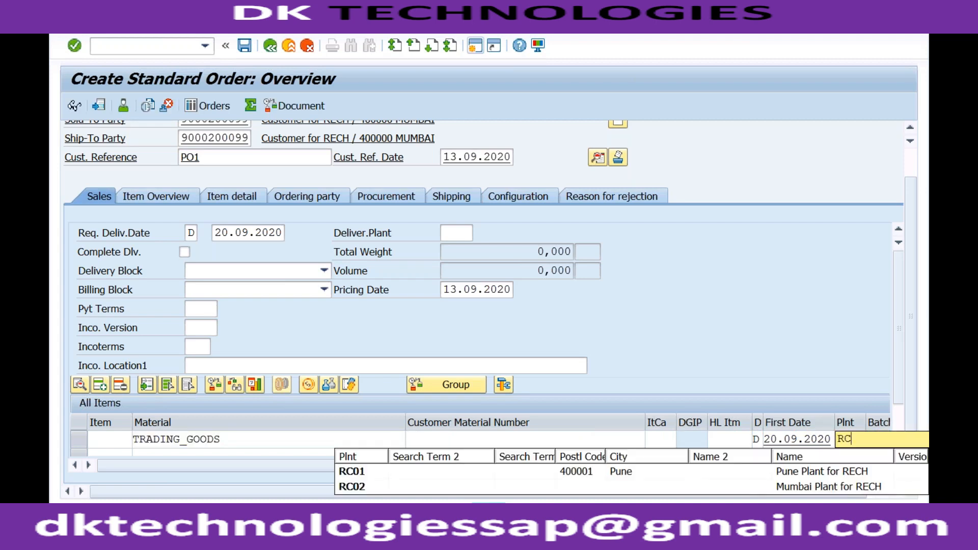
click(421, 474)
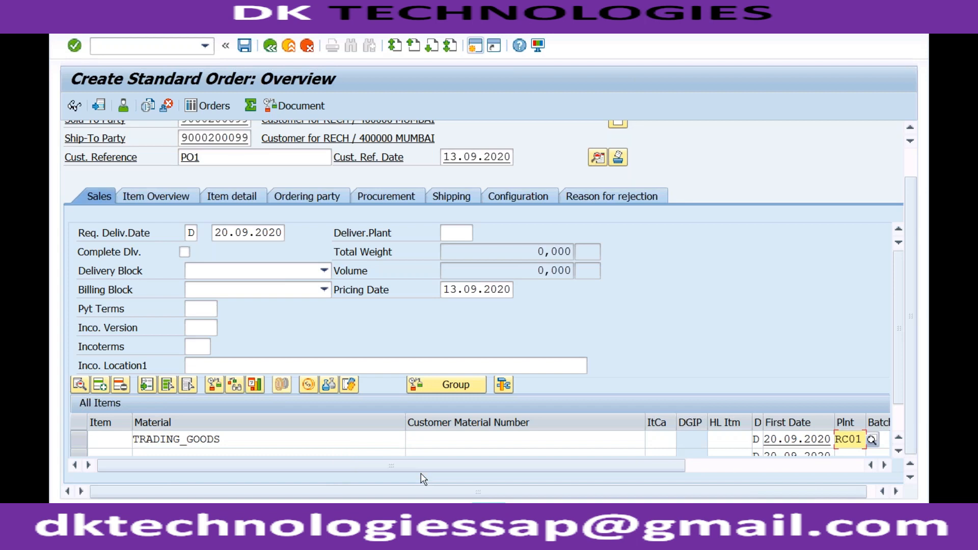
key(Tab)
key(Tab)
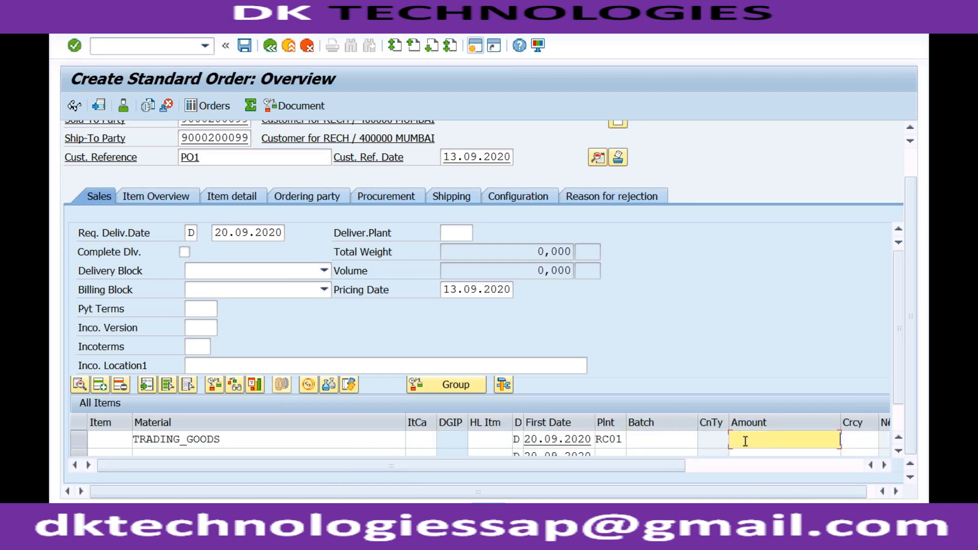
text(10000)
key(Return)
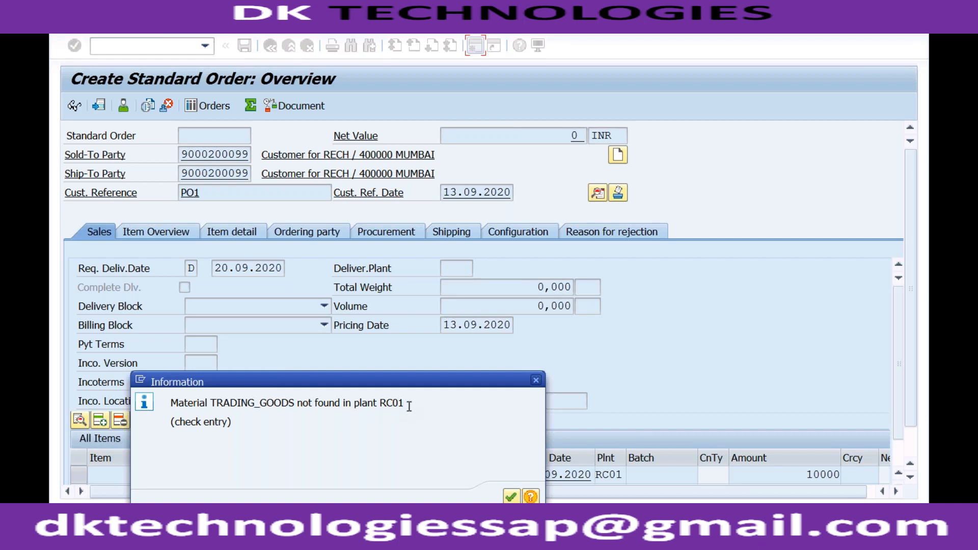
Step: Open a new session from the order's message window and start the material display transaction mm03
click(317, 533)
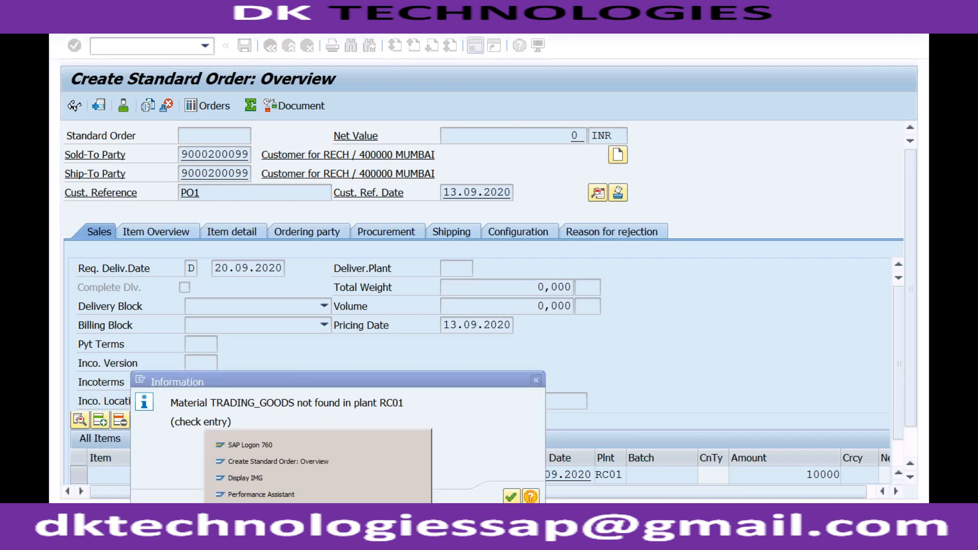
click(316, 462)
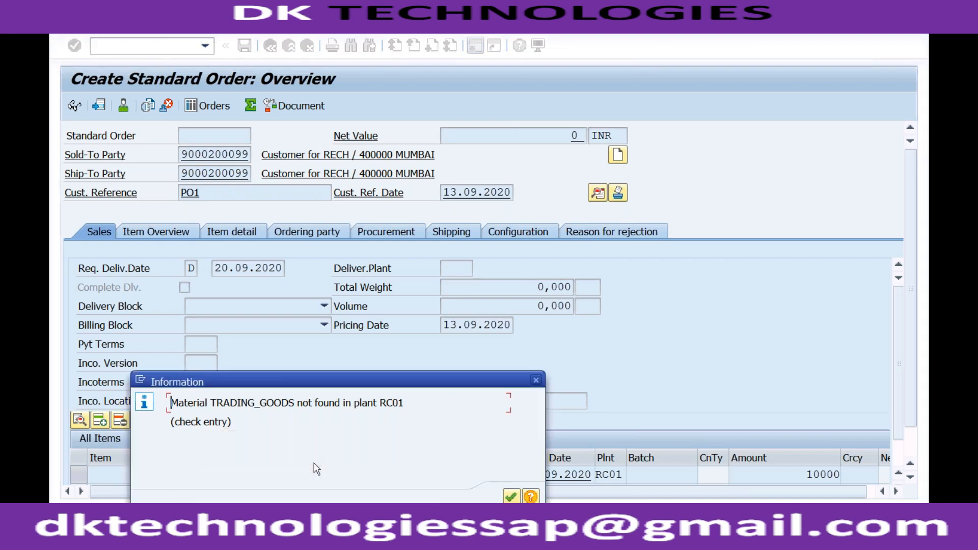
click(141, 381)
click(165, 439)
text(mm03)
key(Return)
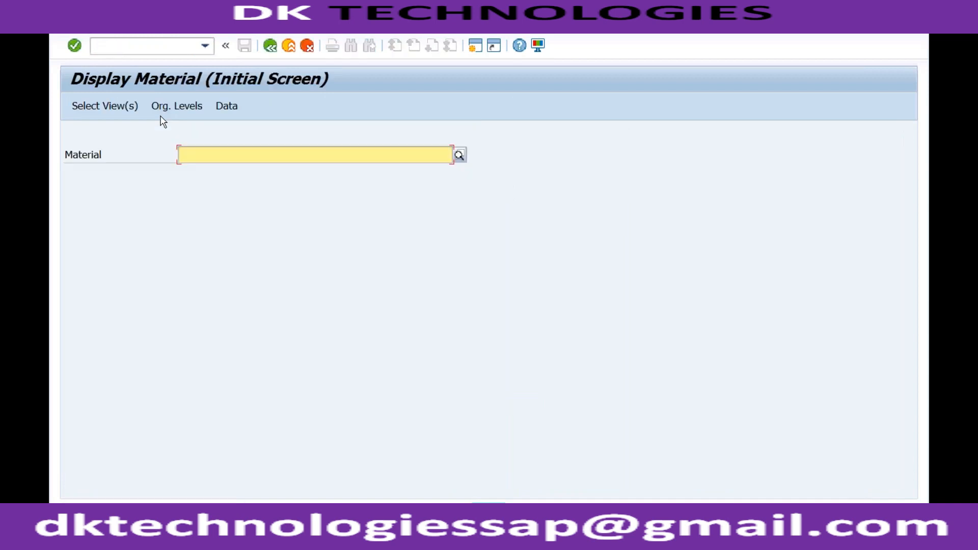
Step: Choose the material TRADING_GOODS for display and bring up its view selection
key(Down)
key(Down)
key(Return)
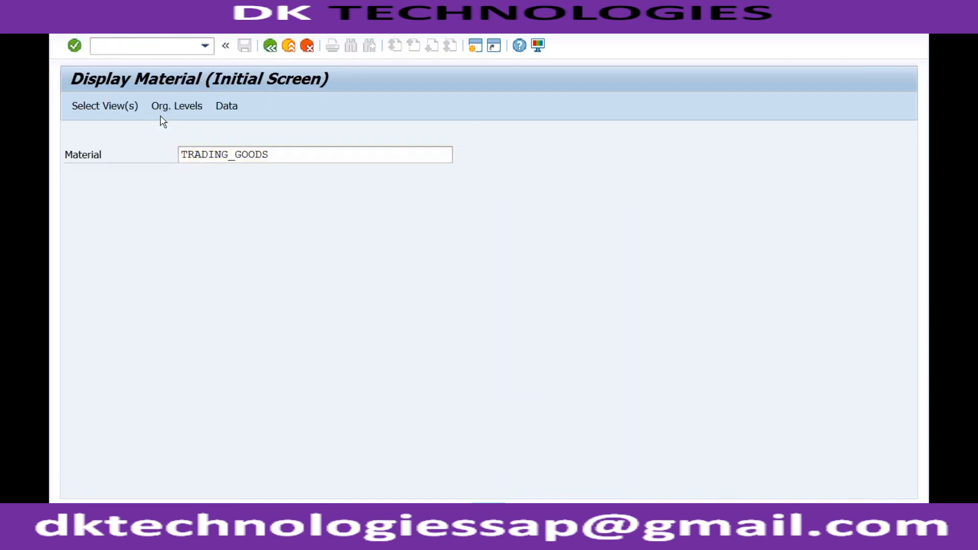
key(Return)
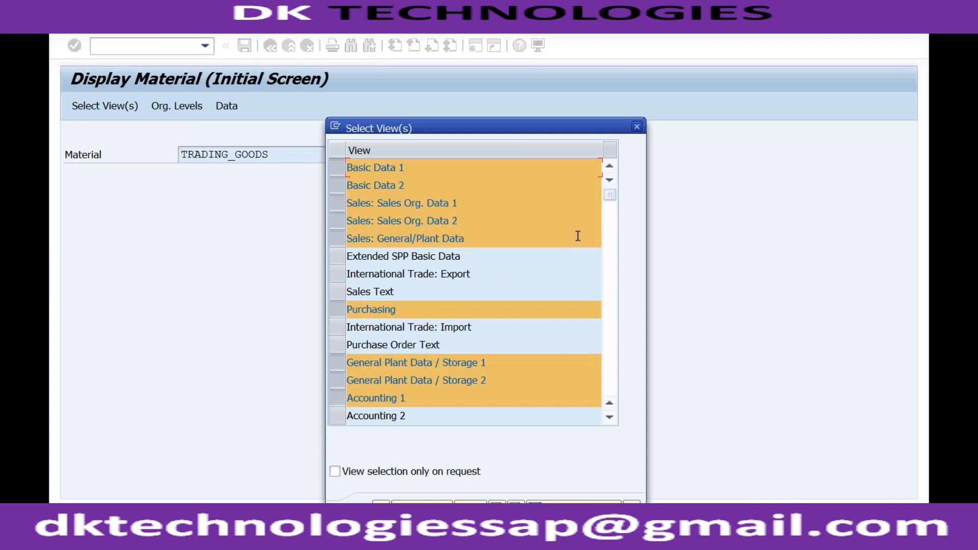
Step: Deselect the Basic Data, Sales and Purchasing views and check the material's plant and storage data for plant RC01, storage location S001
click(340, 167)
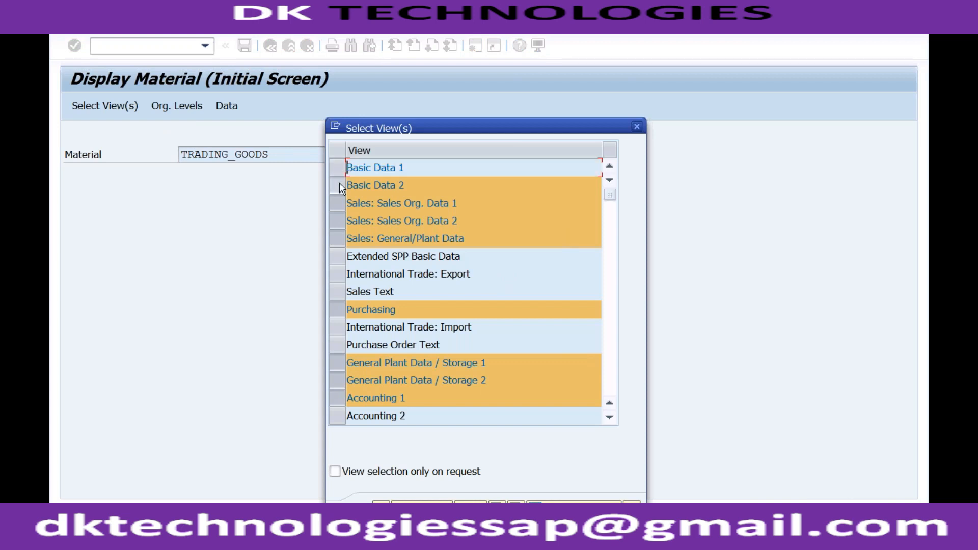
click(340, 185)
click(339, 204)
click(339, 222)
click(338, 238)
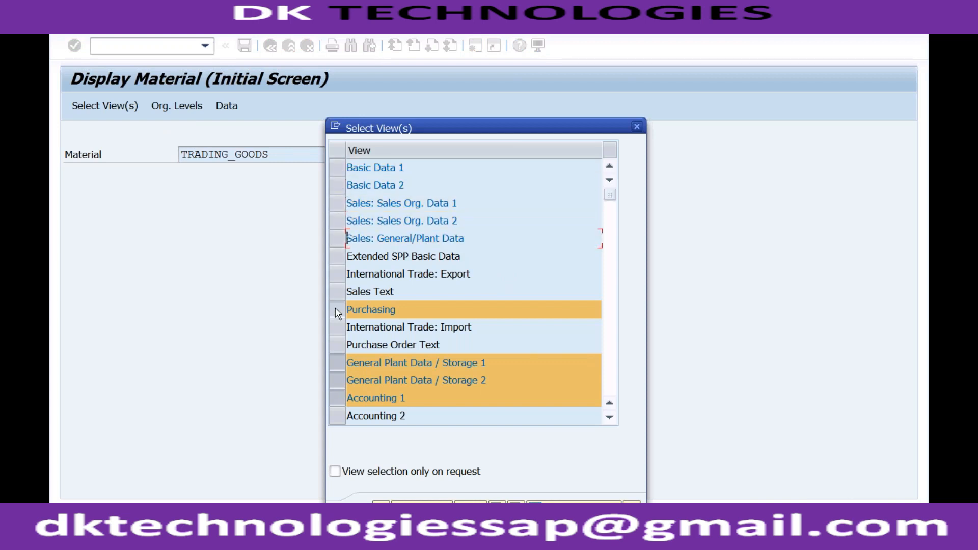
click(336, 309)
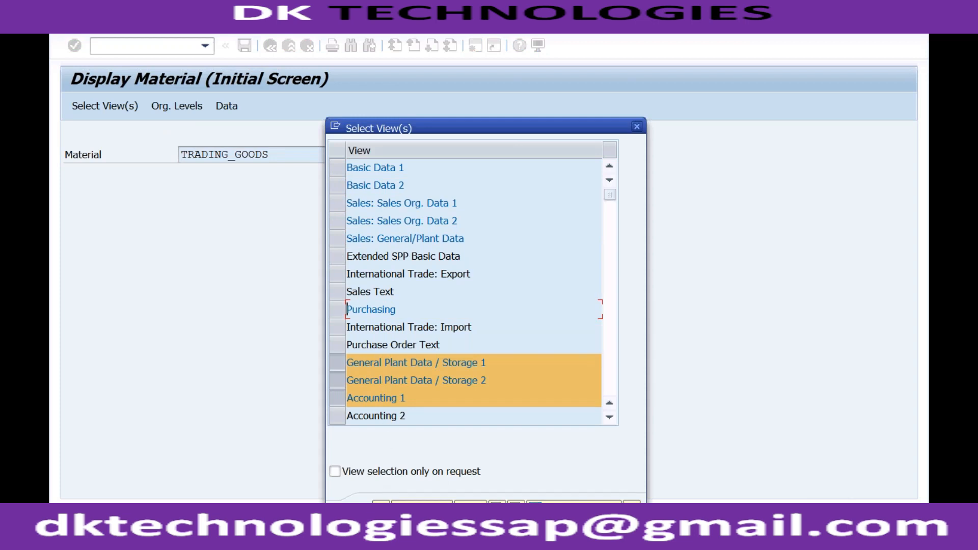
click(383, 510)
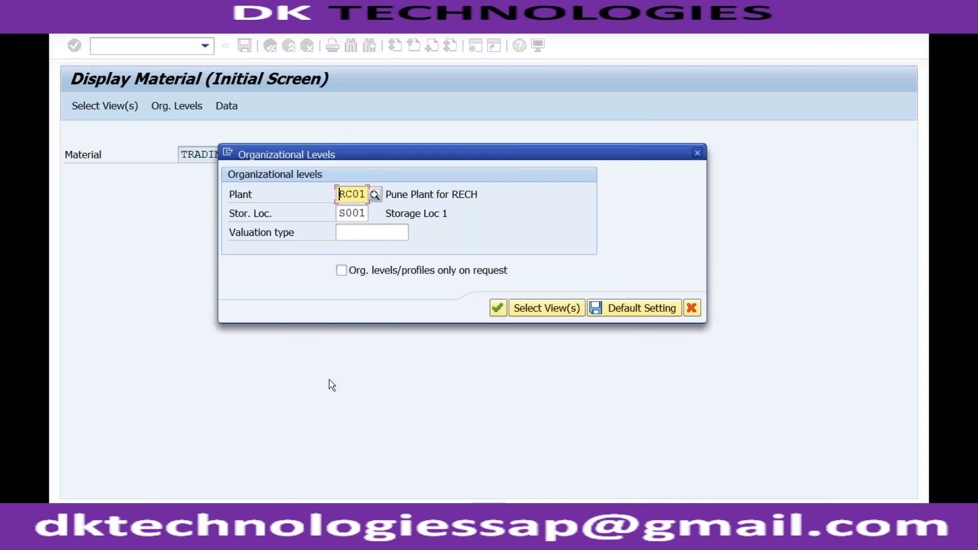
click(497, 308)
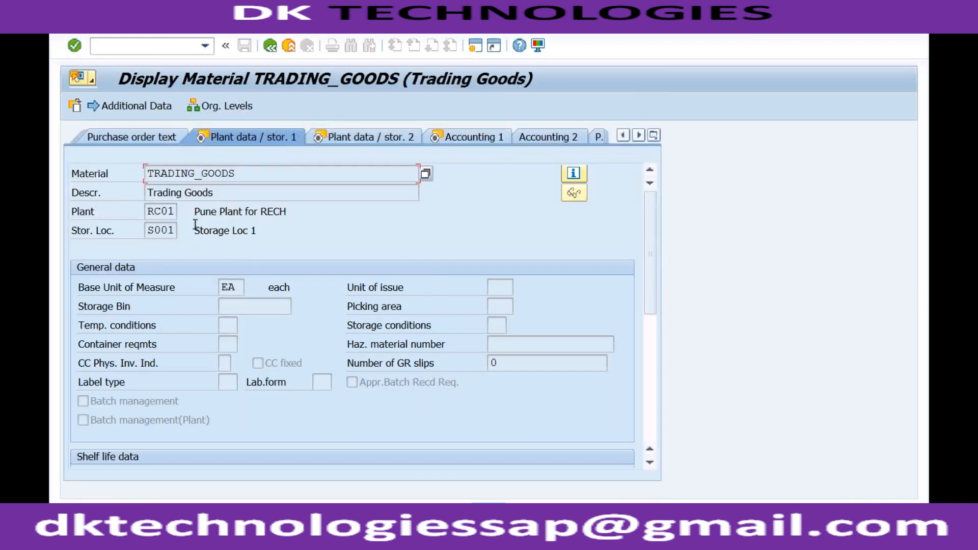
click(170, 214)
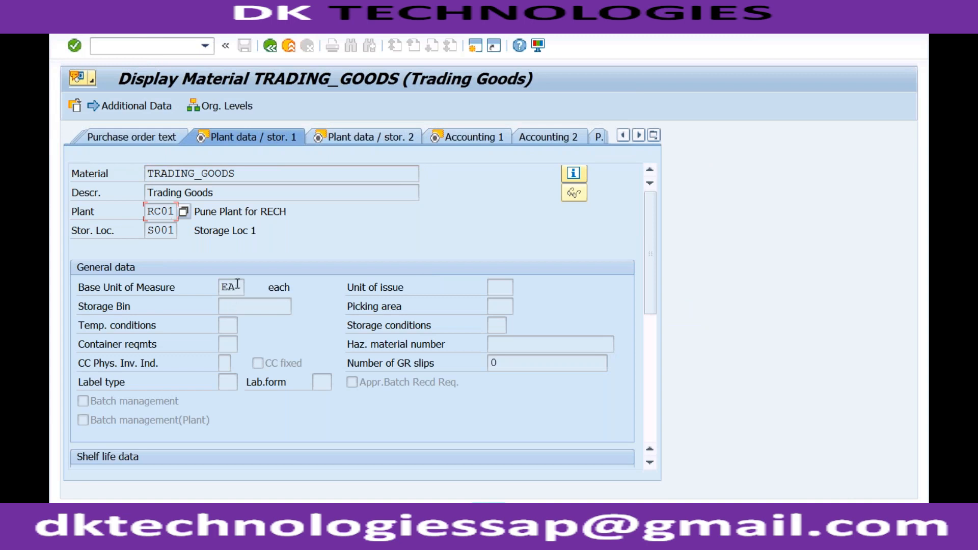
click(250, 172)
Step: Return to the sales order window, read the detailed help for the material and plant message, and dismiss both
click(317, 539)
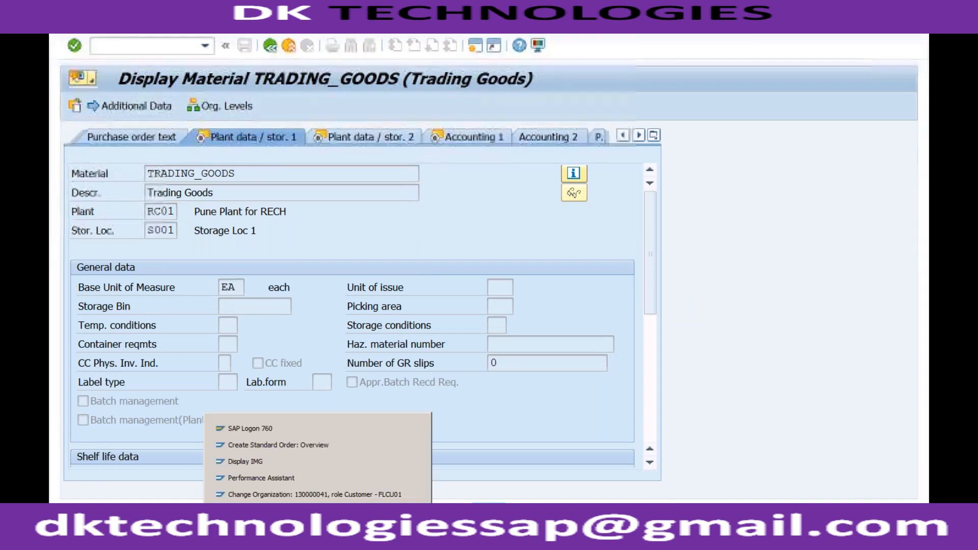
click(316, 442)
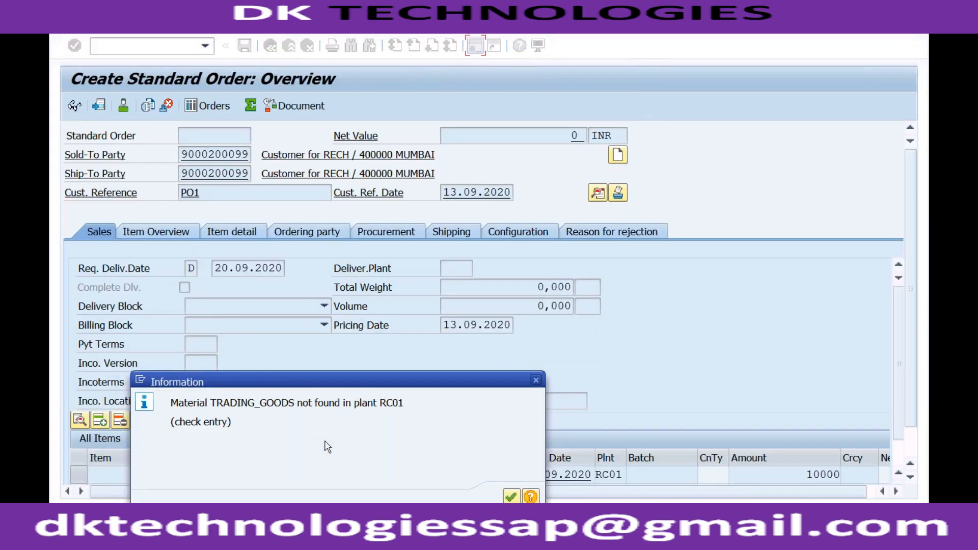
click(531, 497)
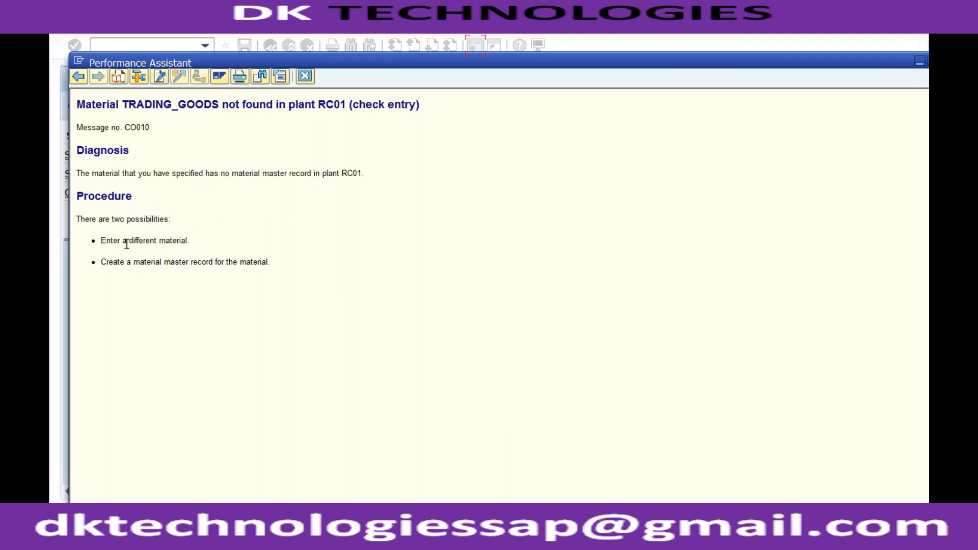
drag(101, 241, 178, 237)
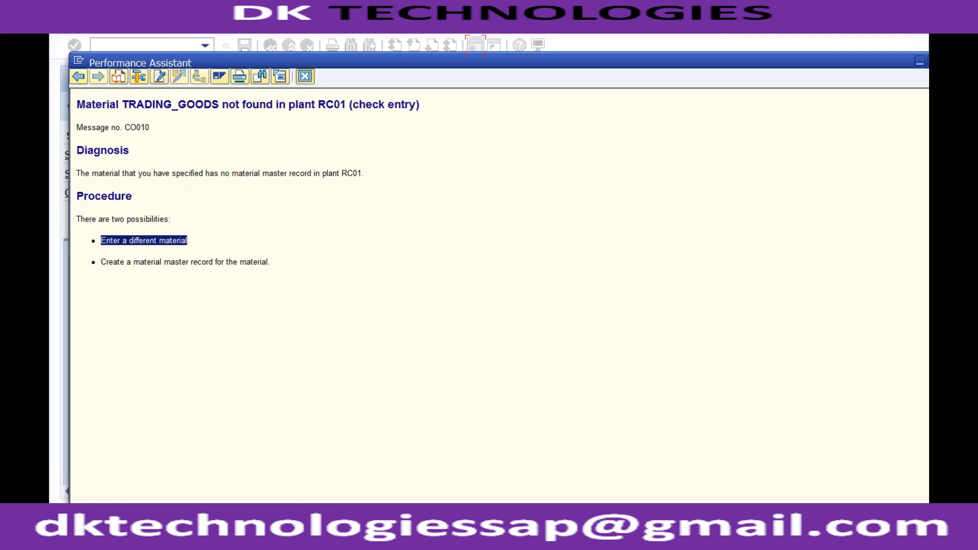
click(304, 77)
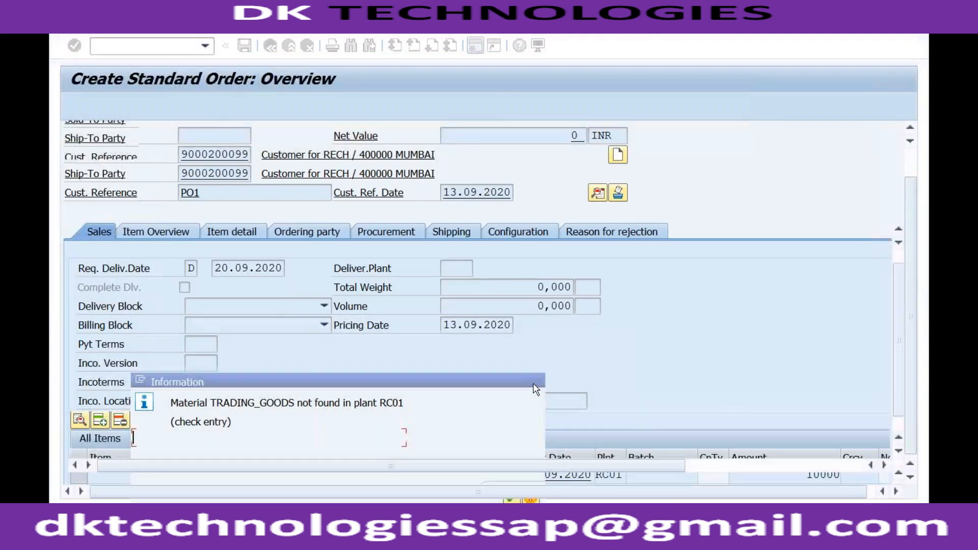
click(534, 385)
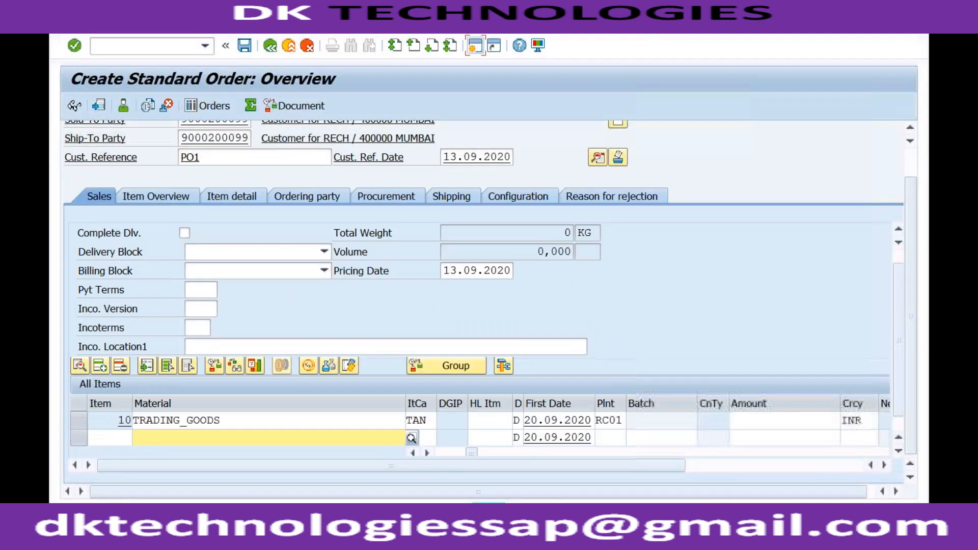
Step: Reselect plant RC01 for item 10 from the list of possible plants
click(616, 420)
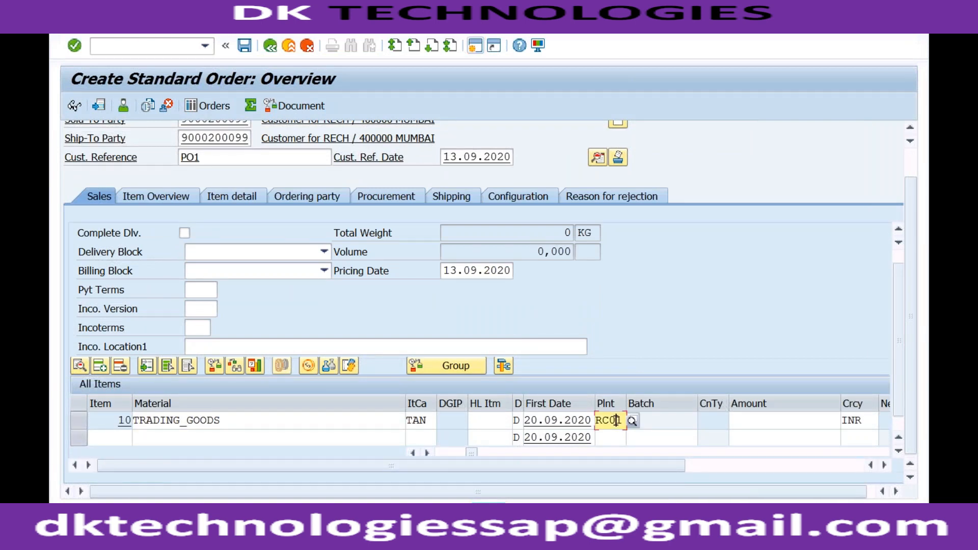
click(633, 422)
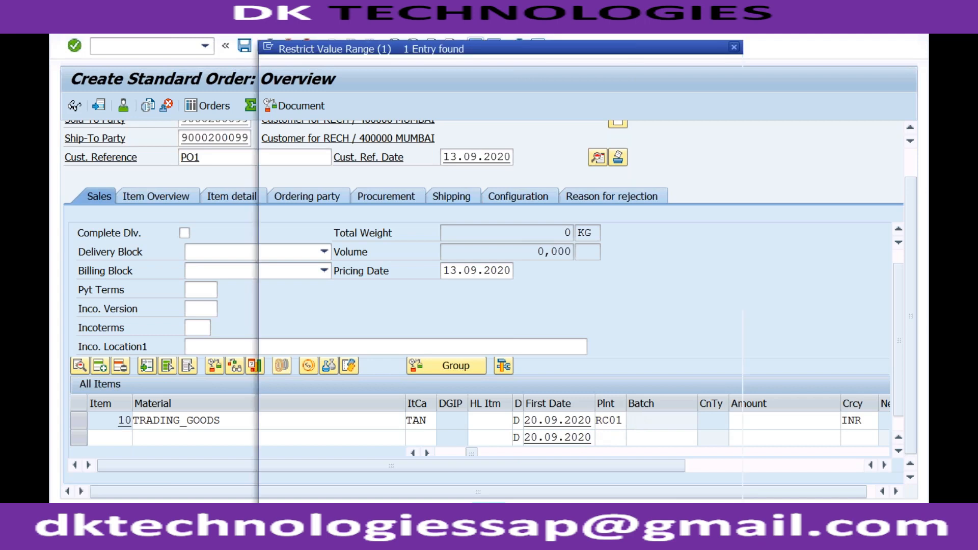
double_click(333, 136)
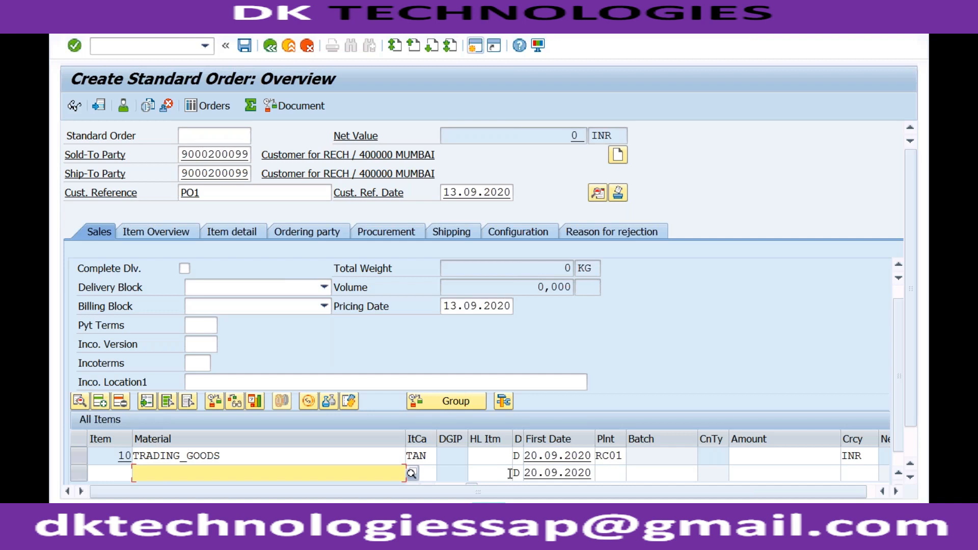
Step: Try to re-enter the amount directly in item 10's line
click(747, 458)
key(Down)
key(Return)
key(Return)
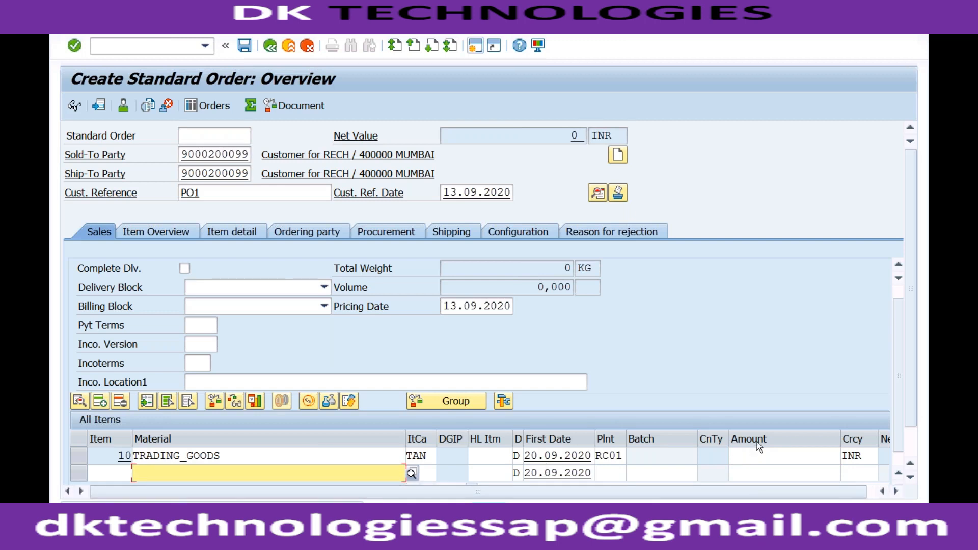
click(748, 455)
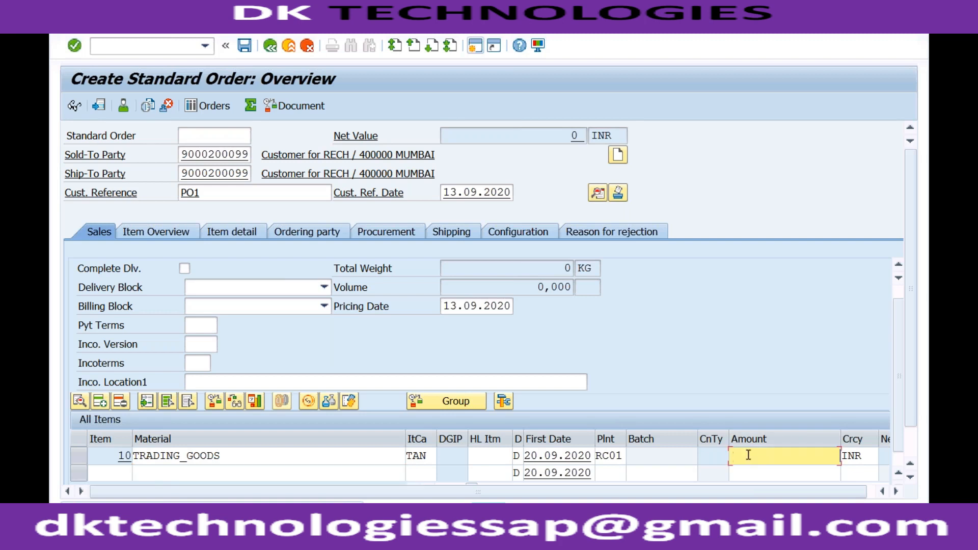
Step: Add condition type PR00 with an amount of 10000 to item 10's pricing conditions and return to the order overview
double_click(379, 458)
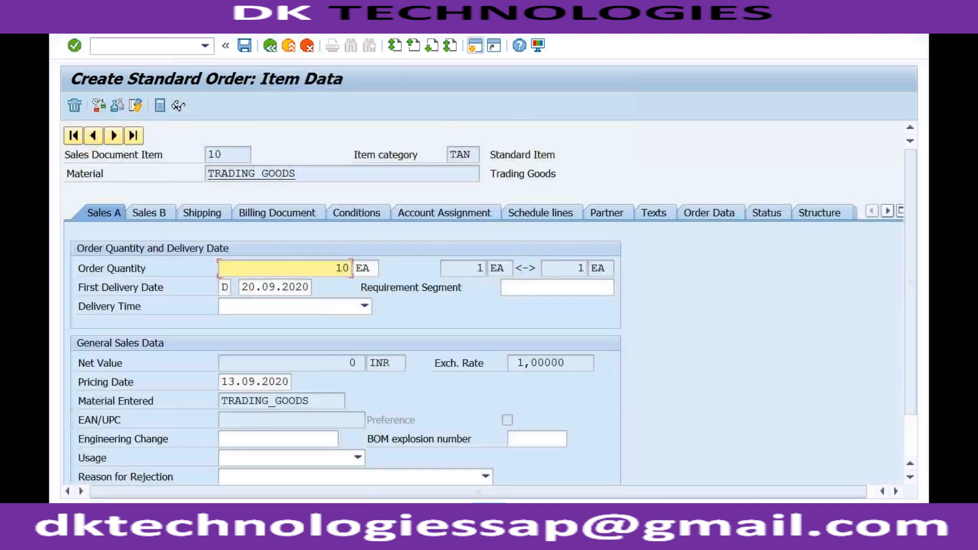
click(353, 213)
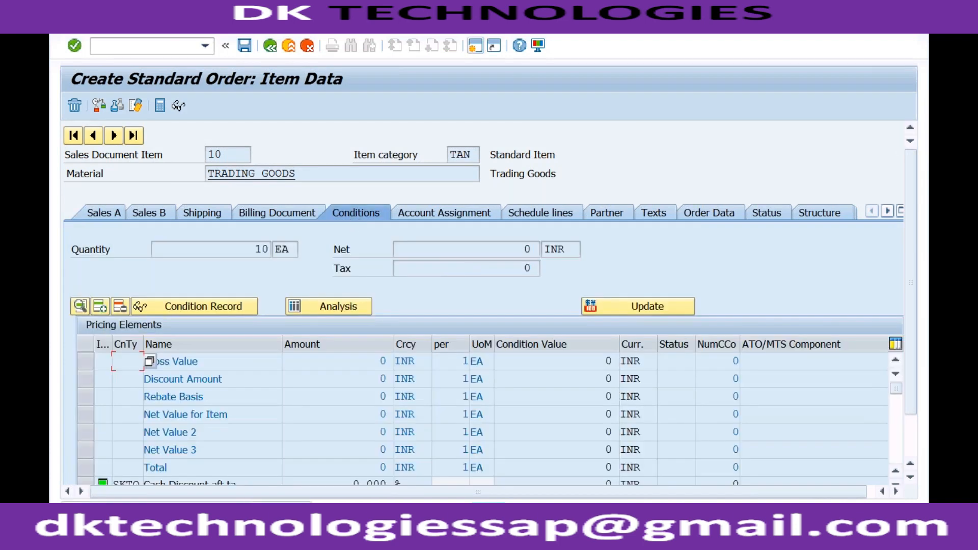
click(898, 419)
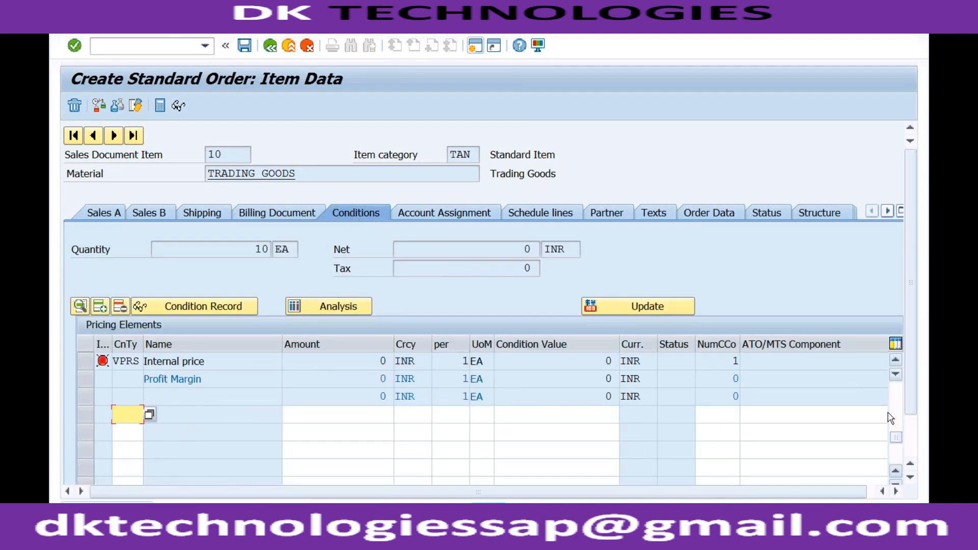
text(P)
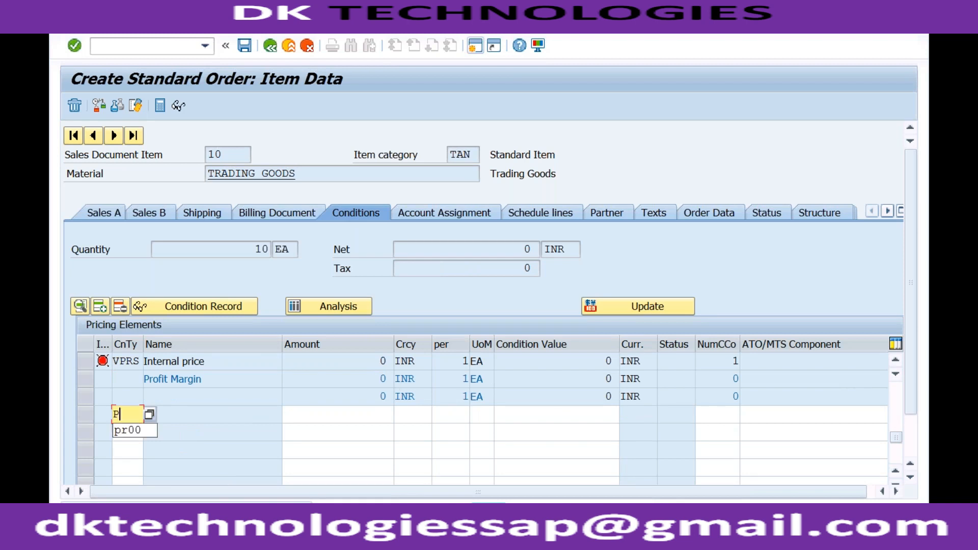
text(R00)
key(Tab)
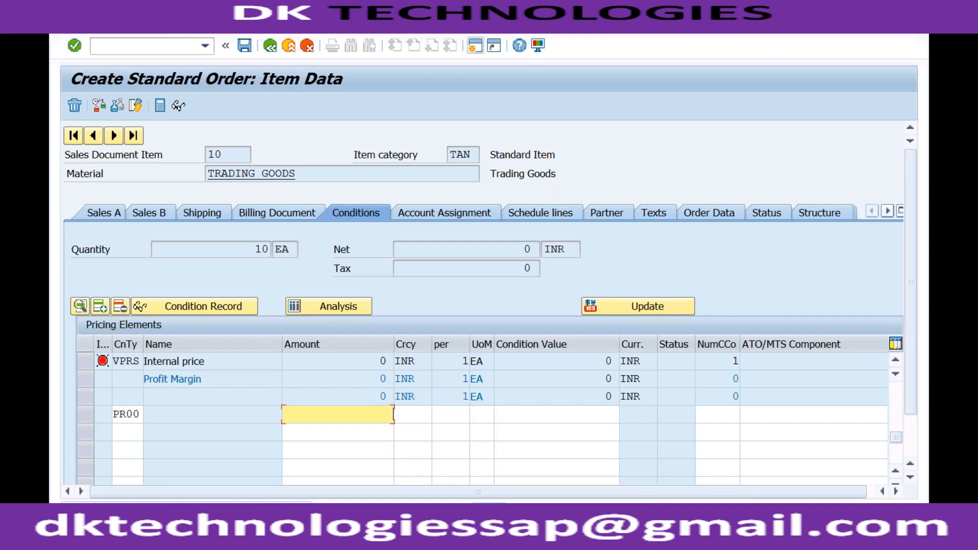
text(10000)
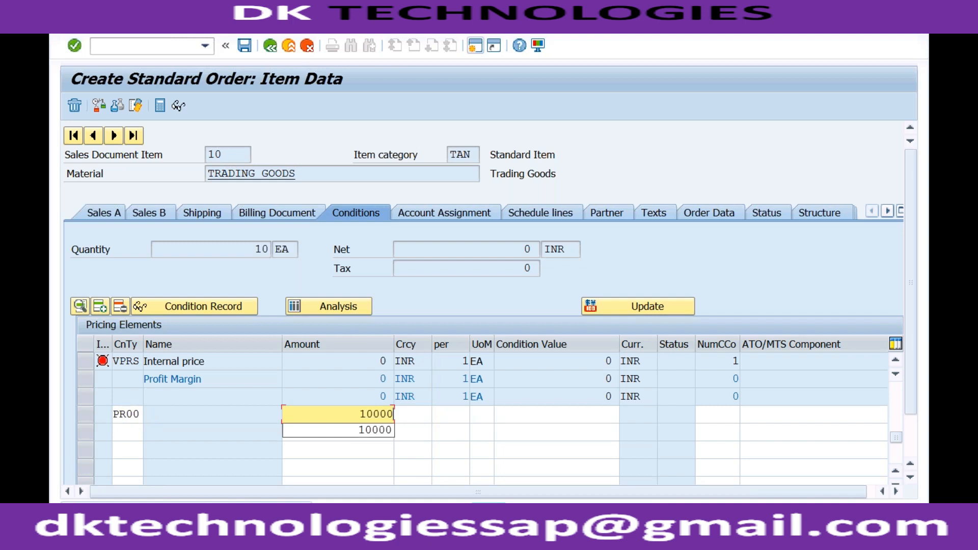
key(Return)
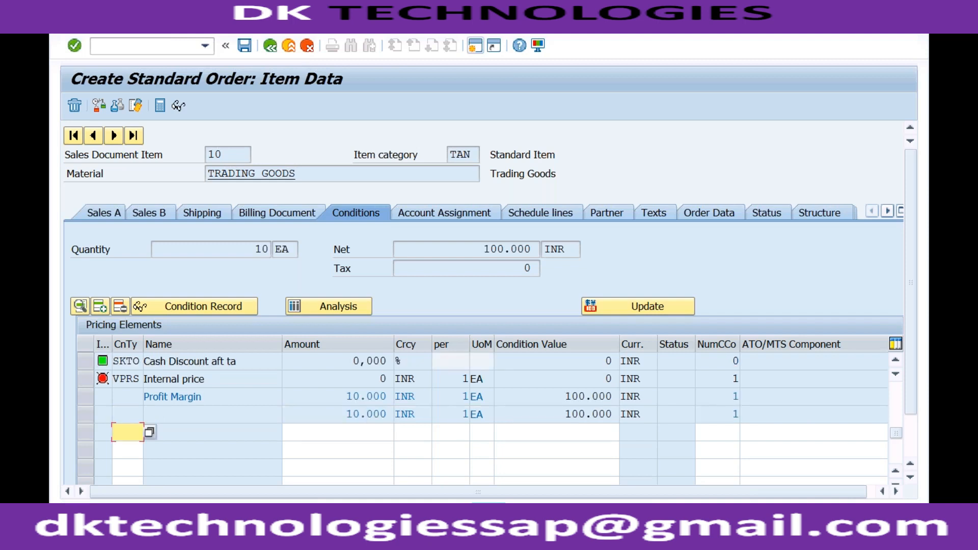
click(374, 396)
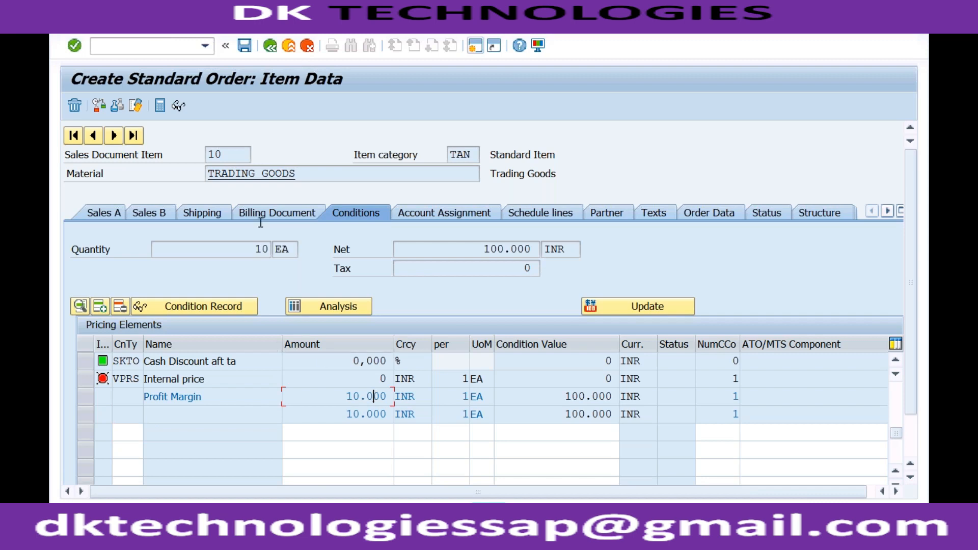
click(270, 47)
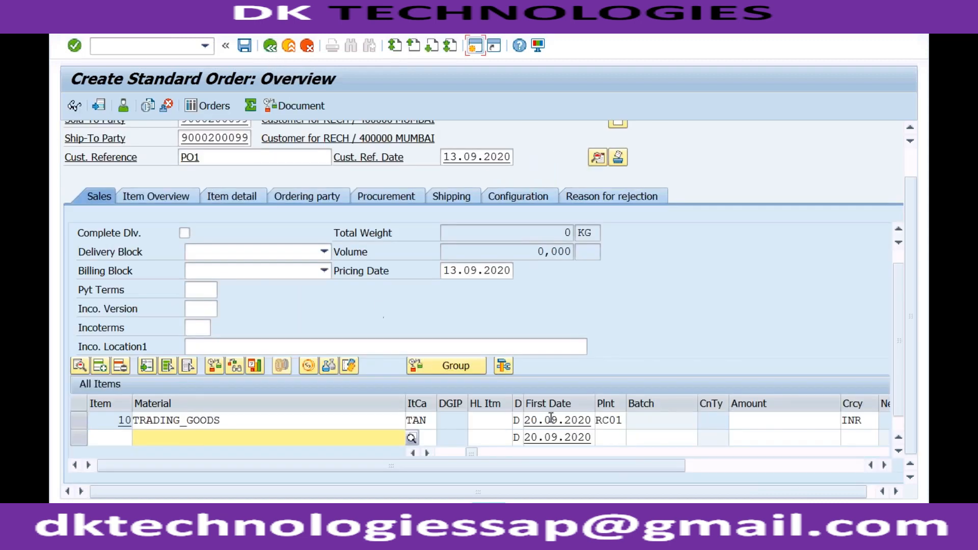
Step: Check item 10's net price, save the order, and choose to edit the incomplete document, dismissing the security notice
click(706, 465)
click(690, 422)
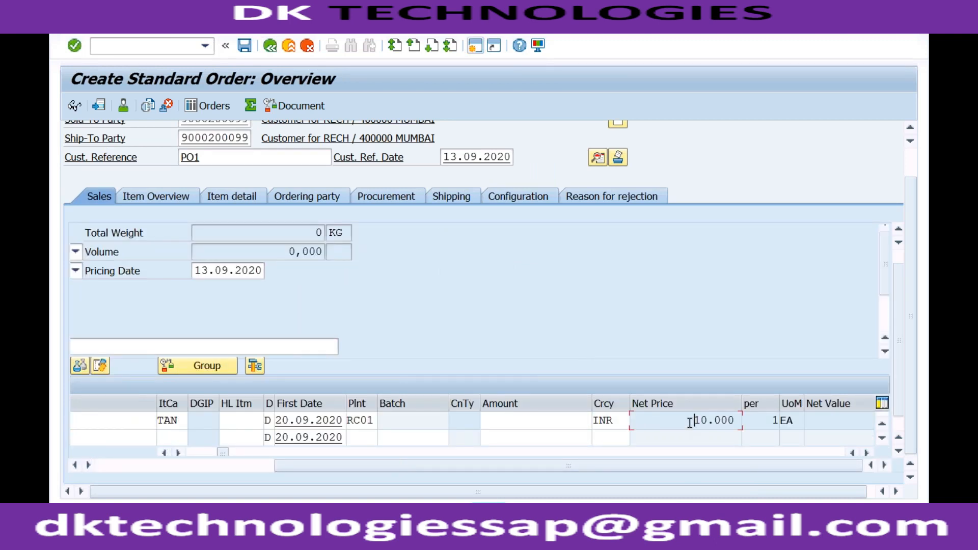
click(244, 46)
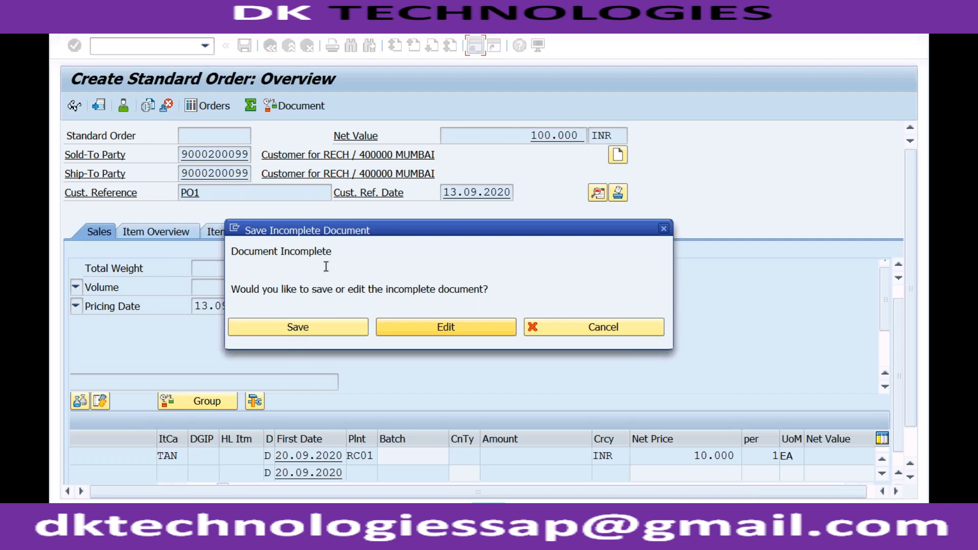
click(427, 329)
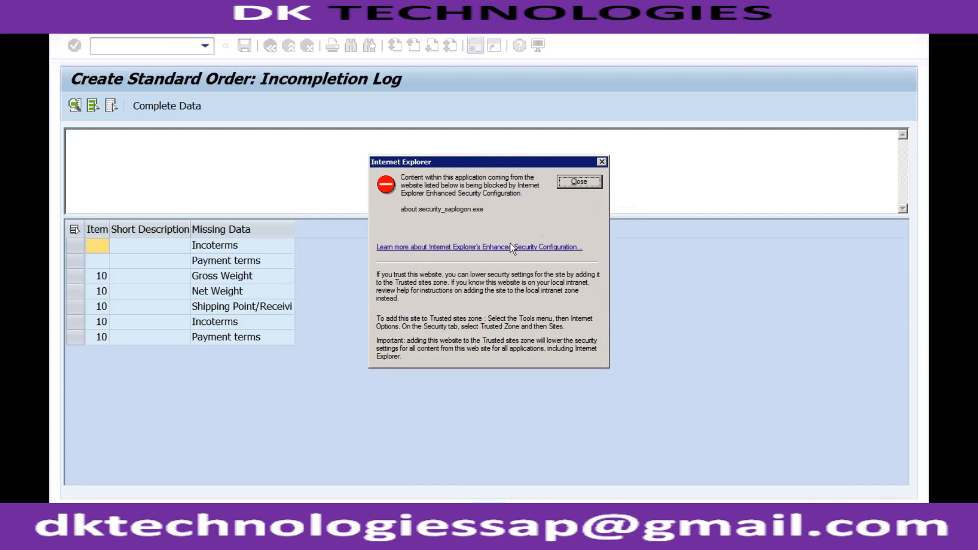
click(576, 184)
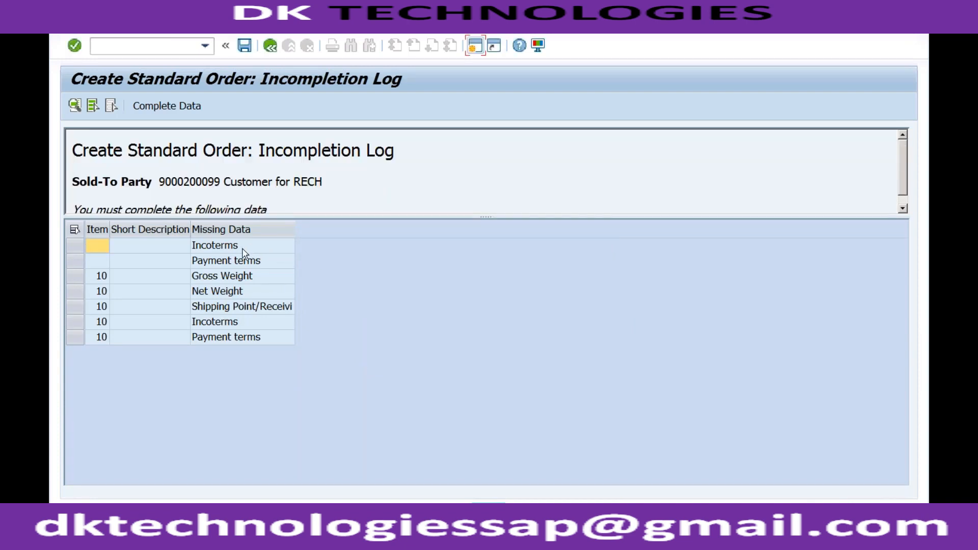
Step: Complete the missing header Incoterms with CFR (Costs and Freight) and Incoterms Location 1 "test", and proceed to the next missing data
double_click(246, 252)
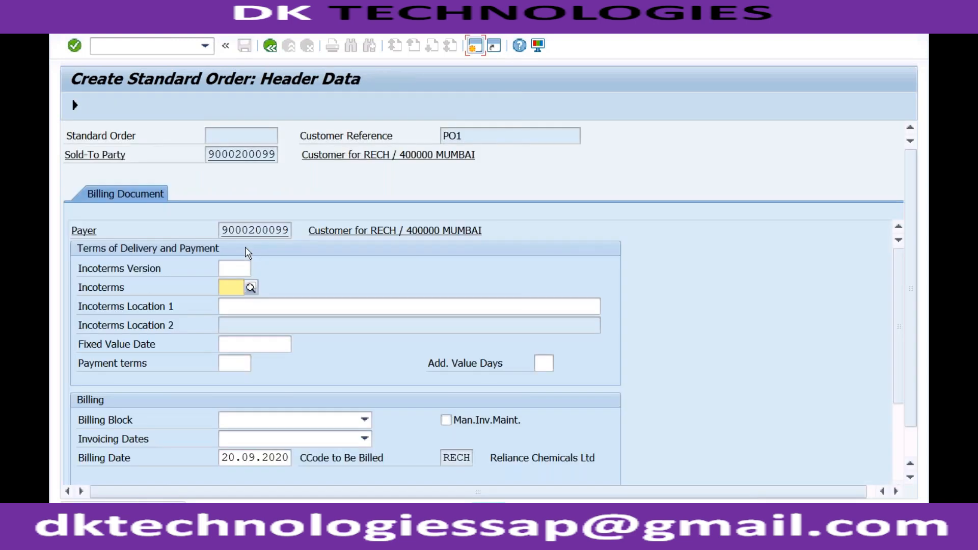
click(251, 287)
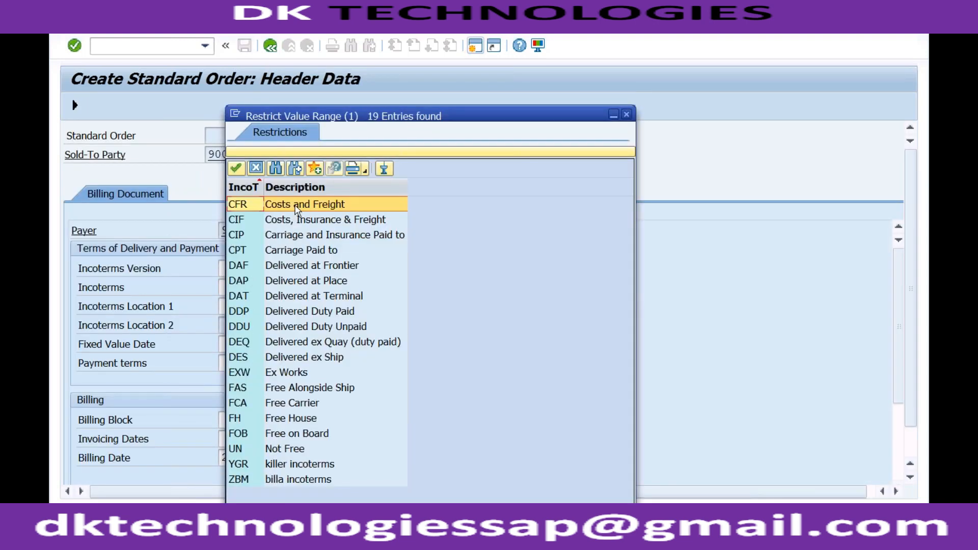
click(295, 204)
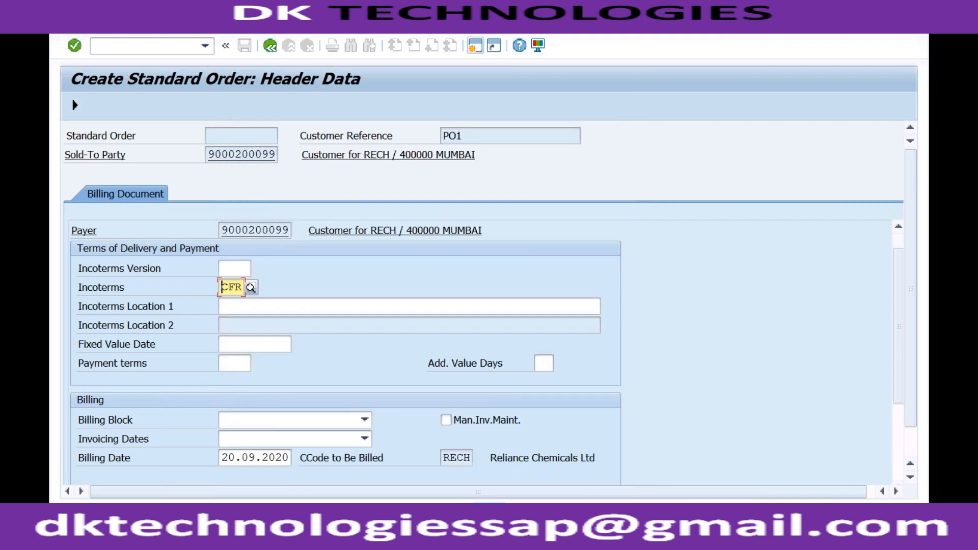
click(246, 307)
text(test)
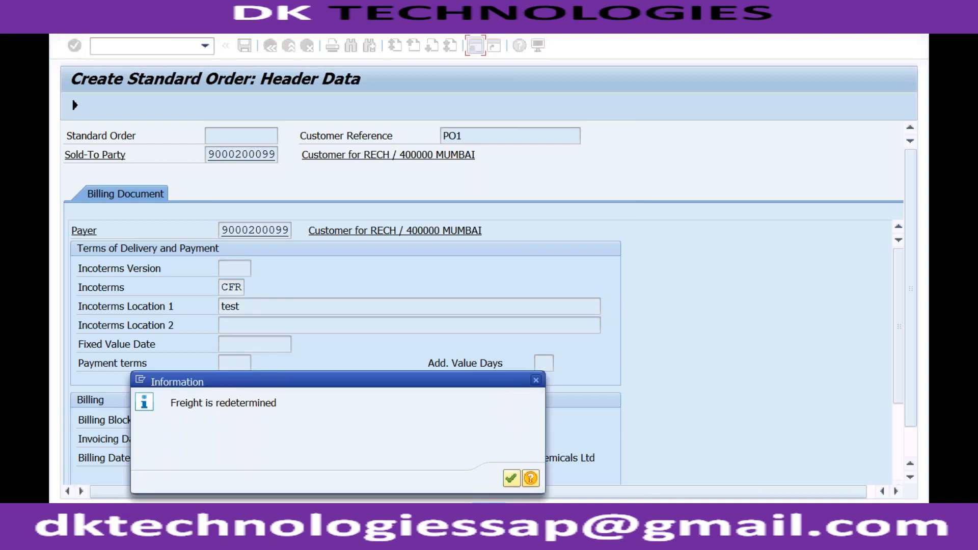
key(Return)
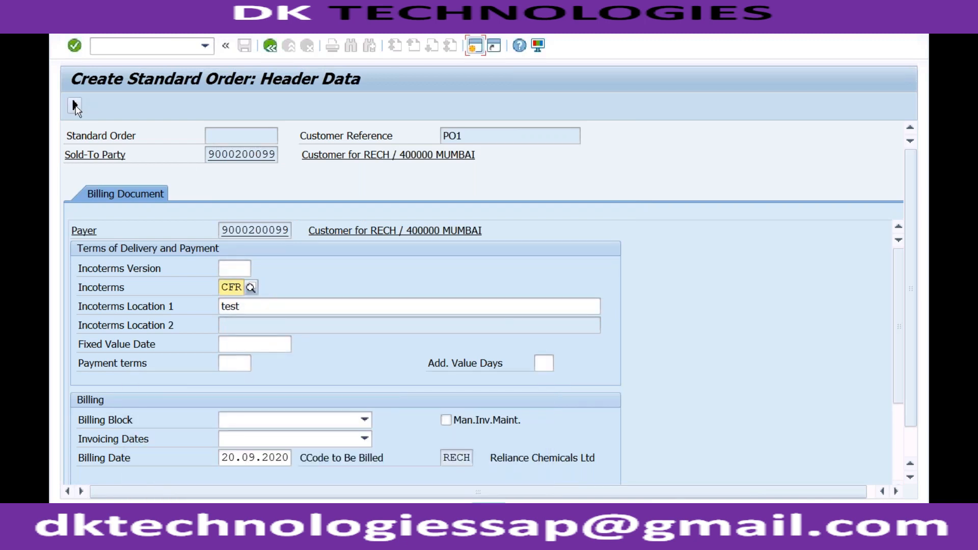
click(74, 106)
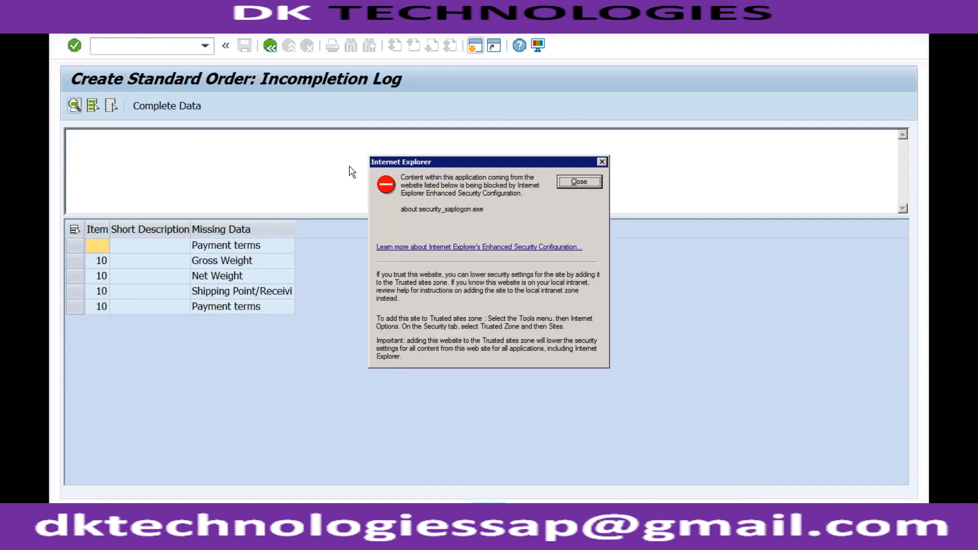
Step: Complete the missing header payment terms with 0001 and return to the incompletion log
click(579, 182)
double_click(268, 248)
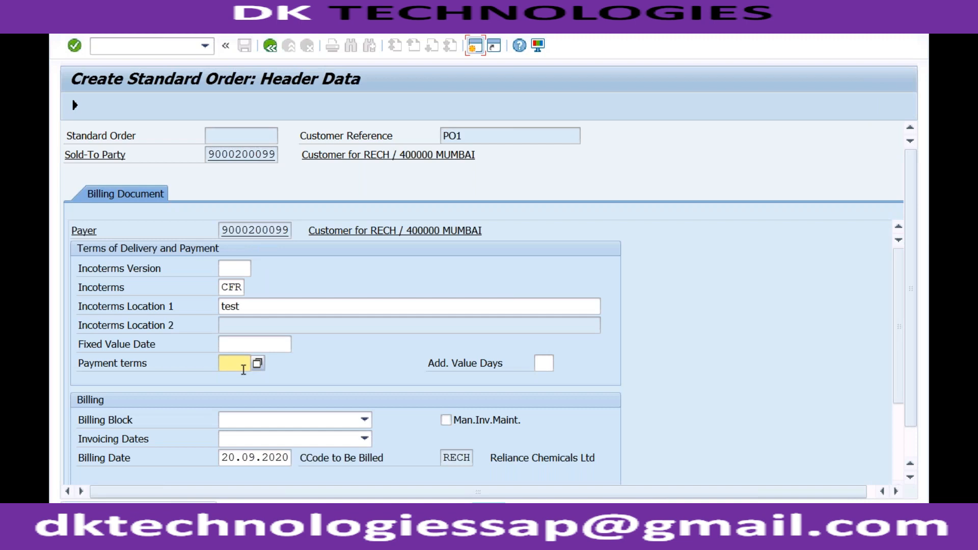
text(0001)
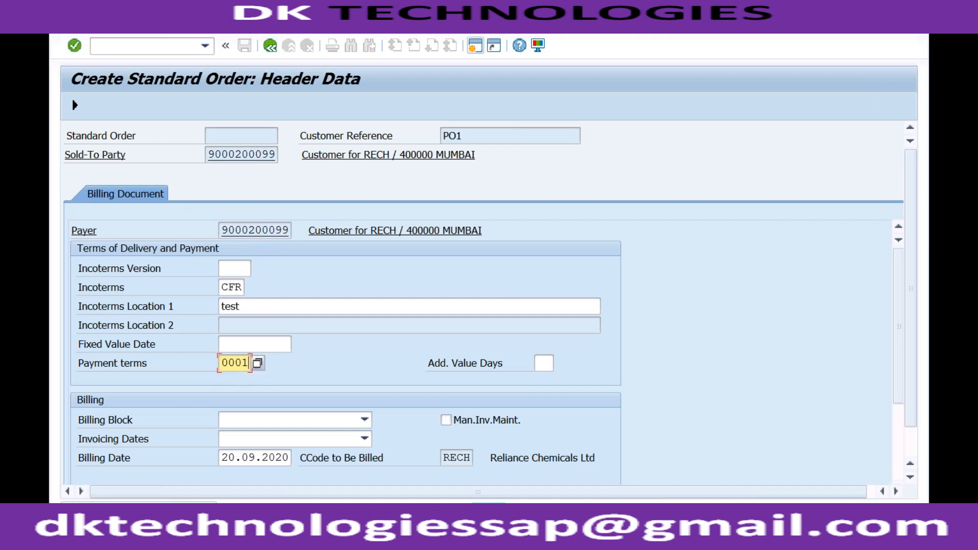
click(281, 365)
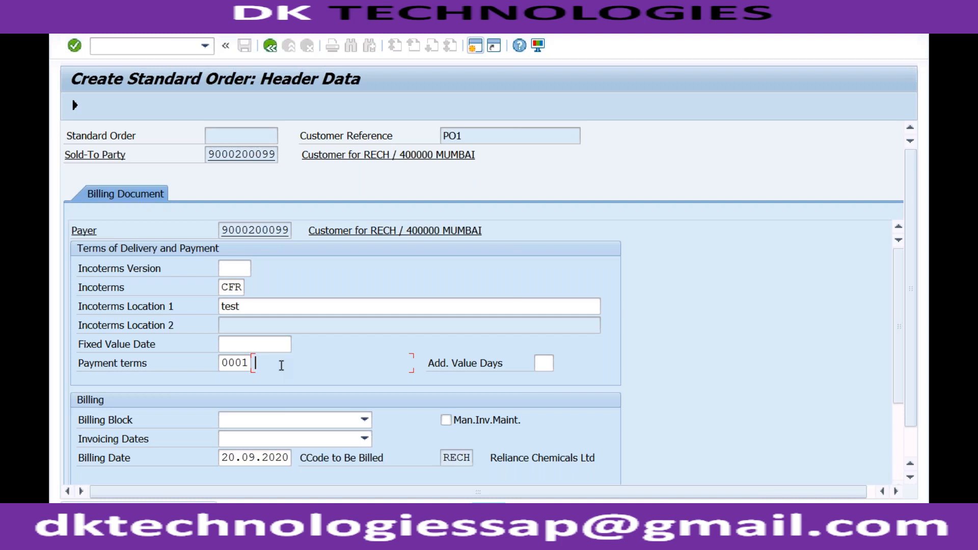
click(74, 109)
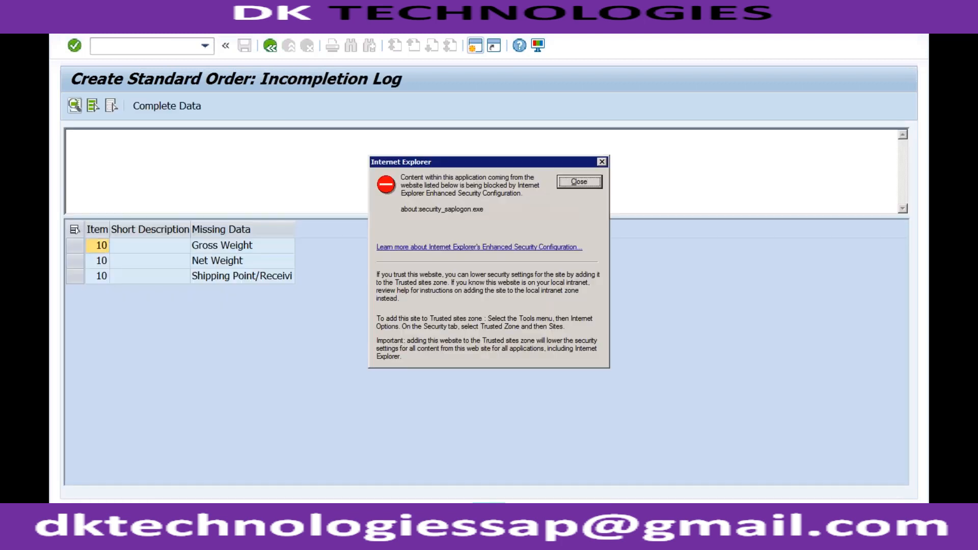
Step: Open item 10's missing weight data from the incompletion log and set both gross weight and net weight to 1 KG
click(570, 181)
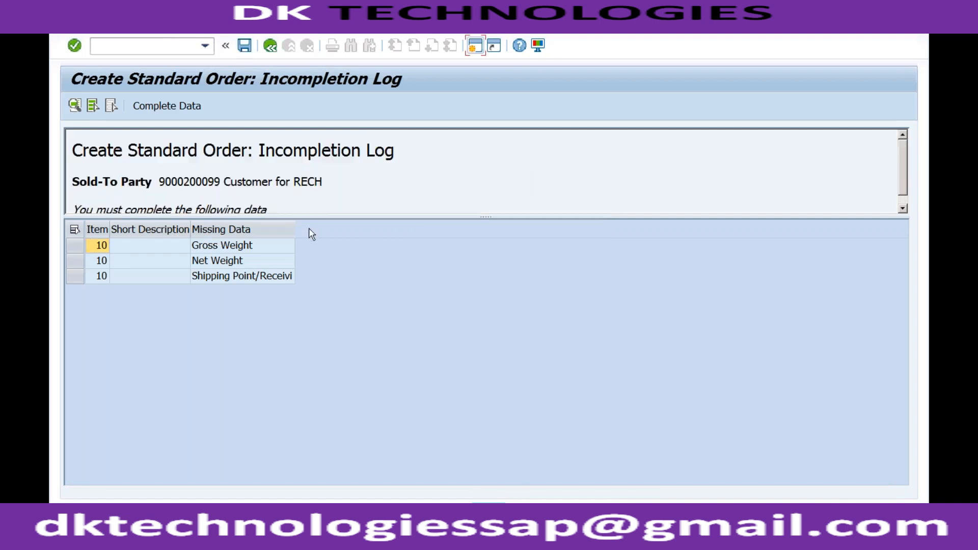
double_click(255, 246)
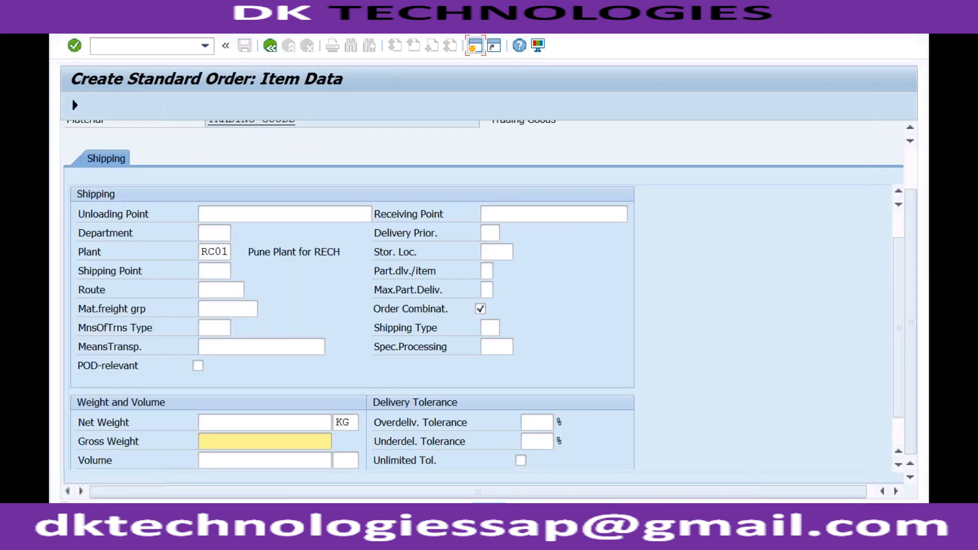
text(1)
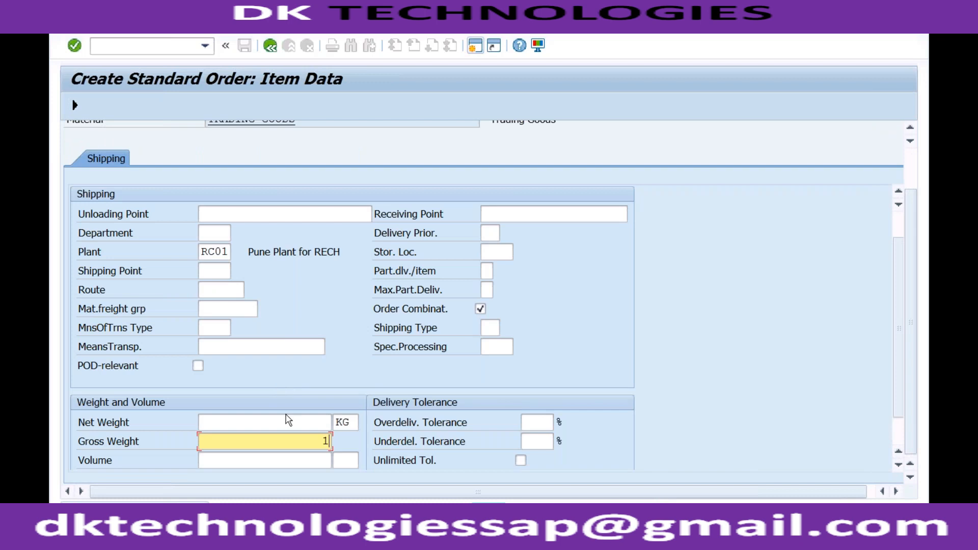
click(283, 426)
text(1)
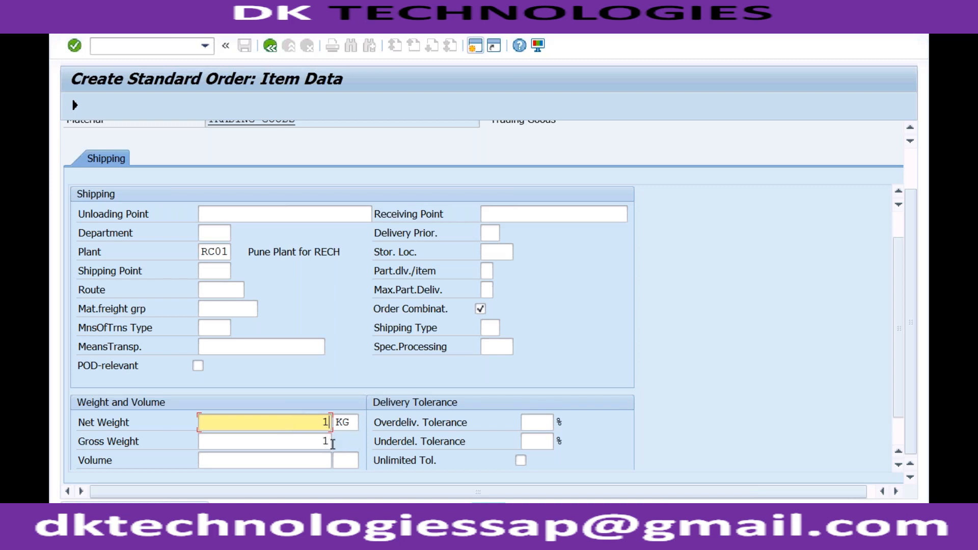
click(217, 272)
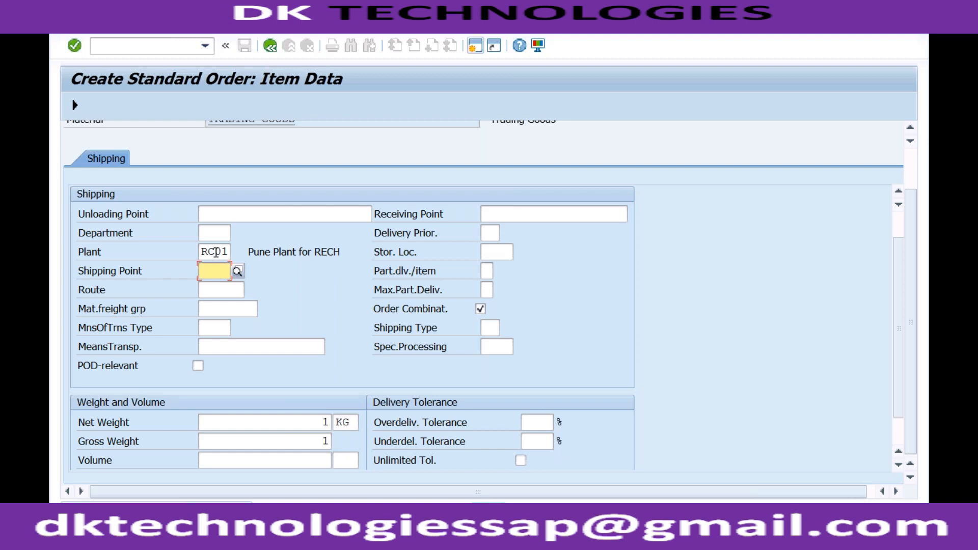
click(216, 252)
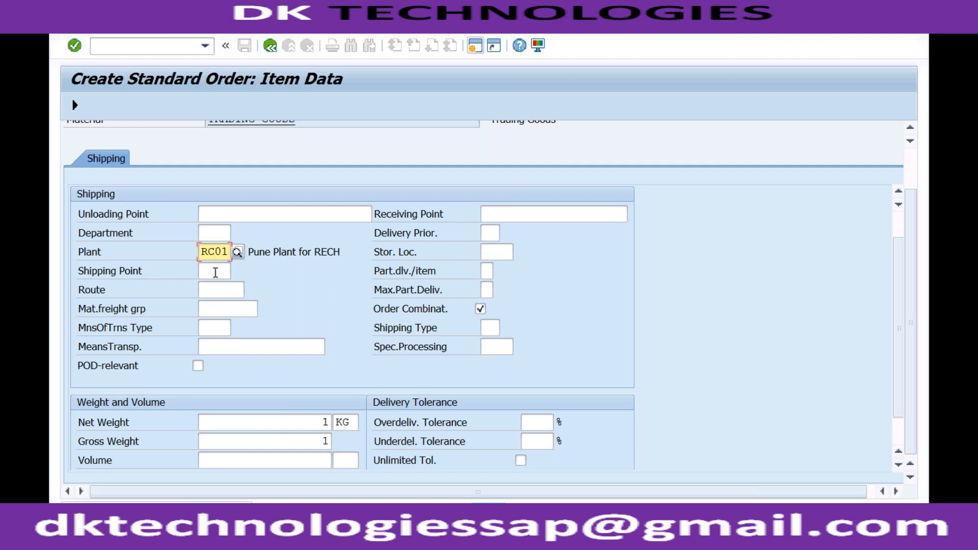
click(215, 272)
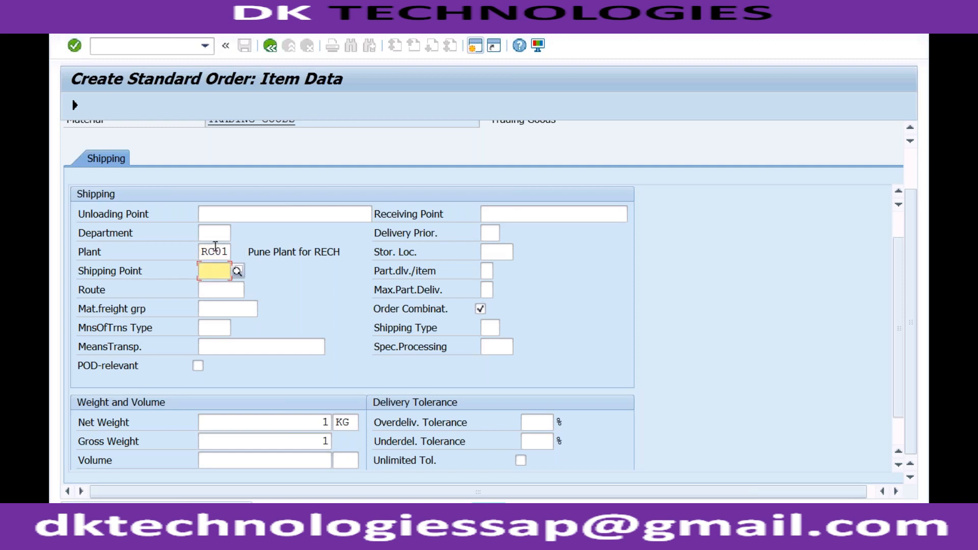
click(215, 249)
click(214, 271)
Step: Open a new session, run transaction spro, and display the SAP Customizing Implementation Guide
click(474, 49)
text(spro)
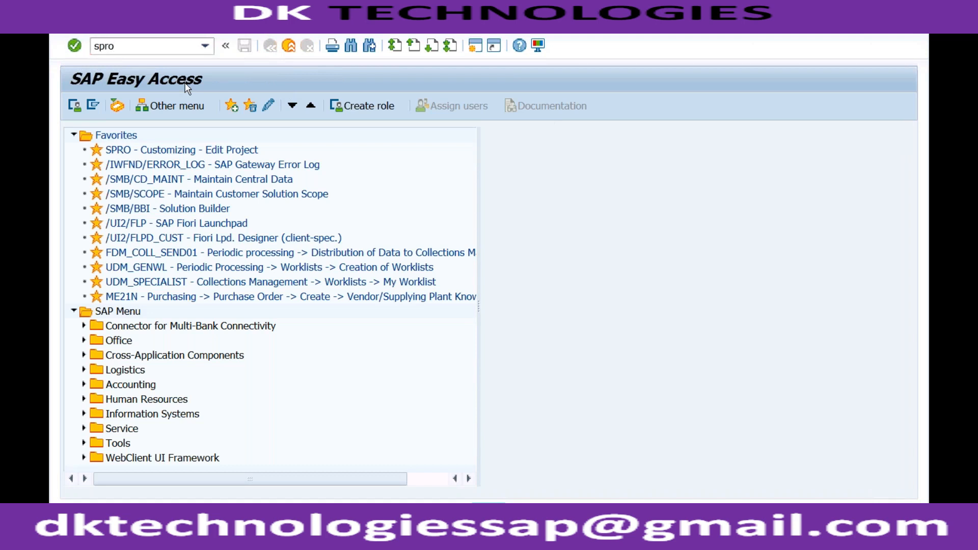
key(Return)
click(148, 111)
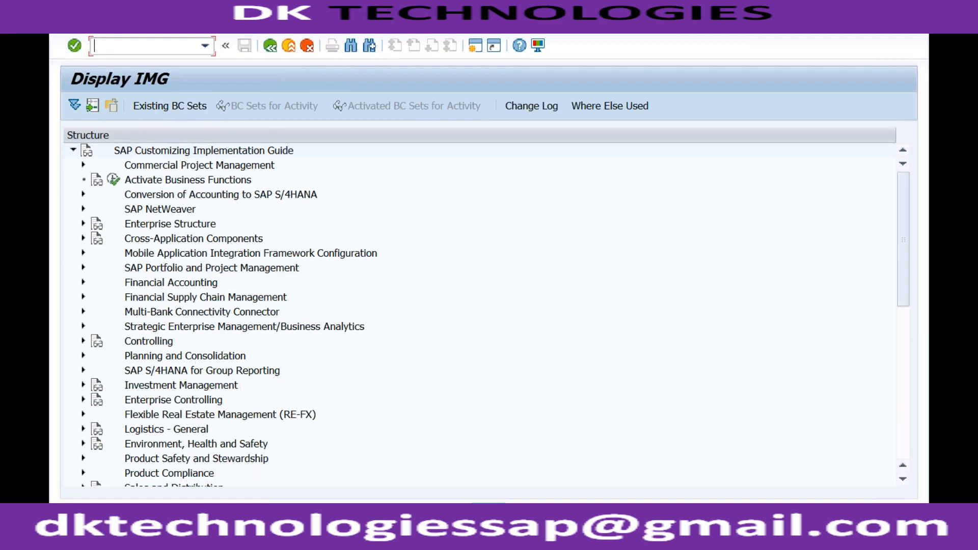
Step: Switch back to the sales order's item data and set the shipping point to RC01 (Pune Shipping Point)
click(318, 514)
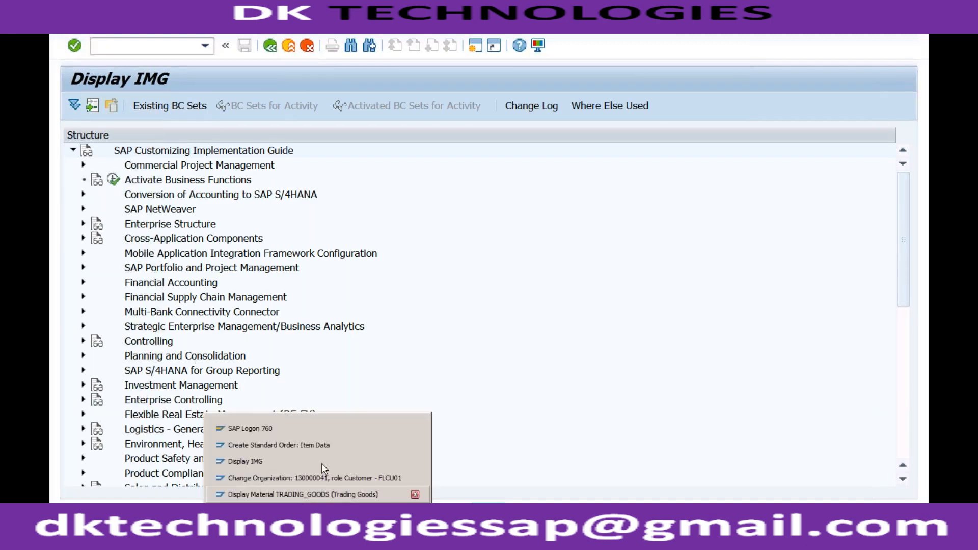
click(328, 442)
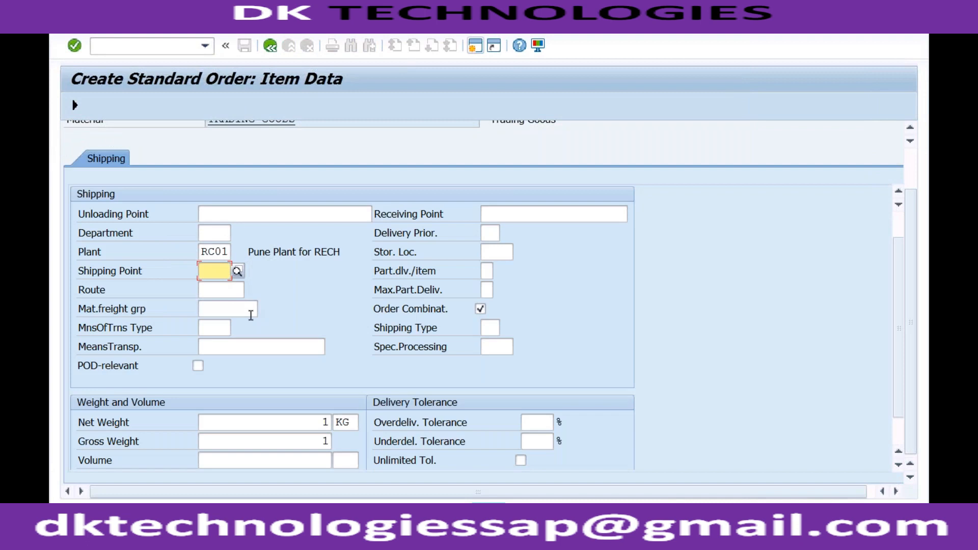
text(RC)
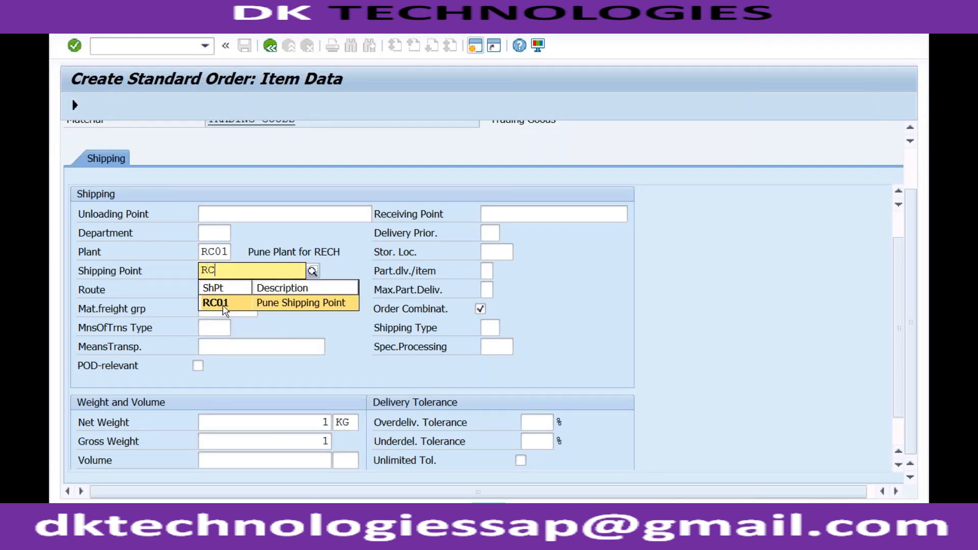
click(216, 304)
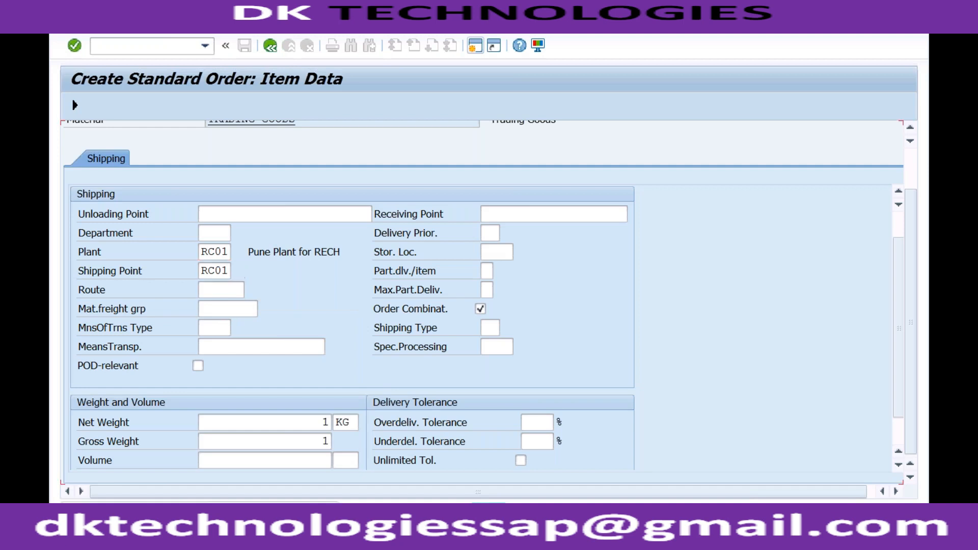
key(Return)
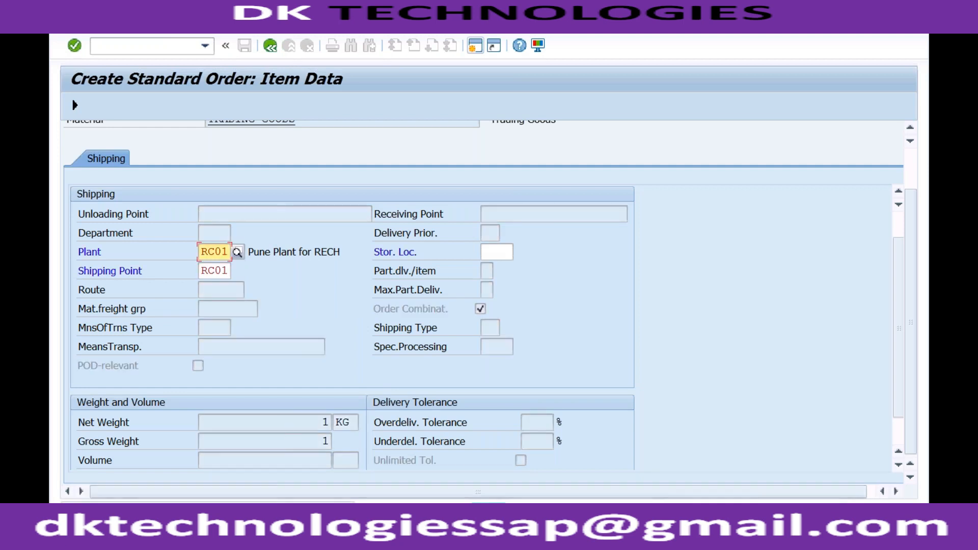
Step: Open the detailed help for the shipping point error, proceed to its customizing table, and start new shipping point determination entries
double_click(214, 509)
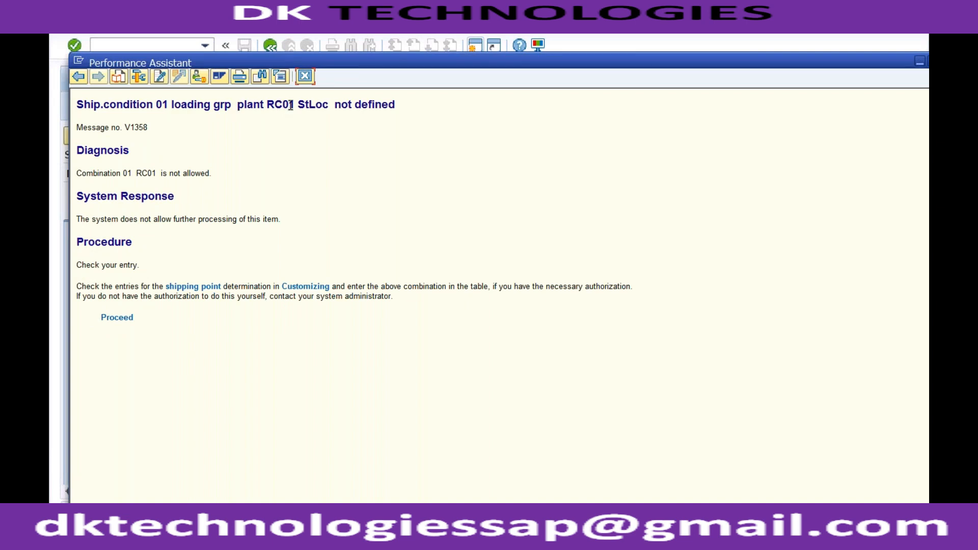
click(122, 319)
click(115, 105)
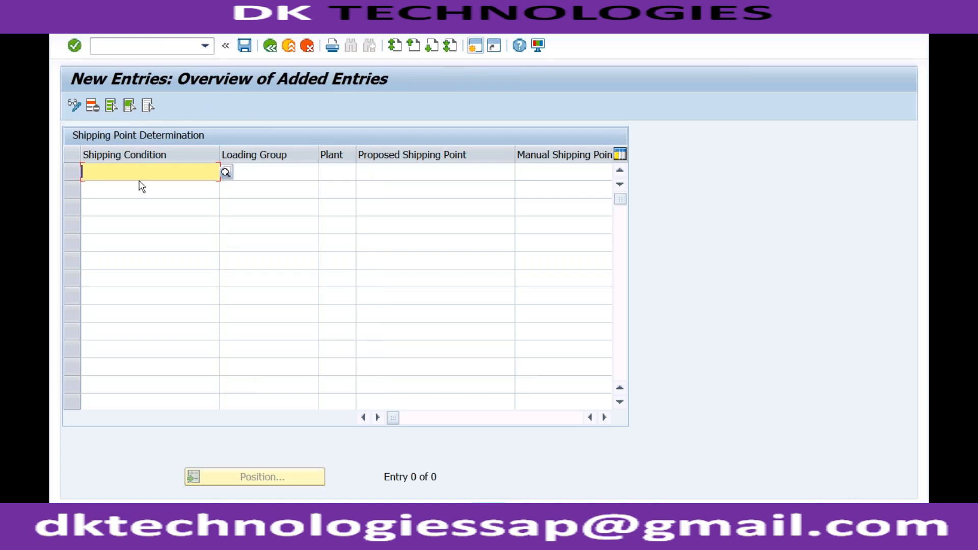
Step: Recheck the shipping point error details, and enter shipping condition 01, blank loading group, plant RC01 and proposed shipping point RC01
click(317, 519)
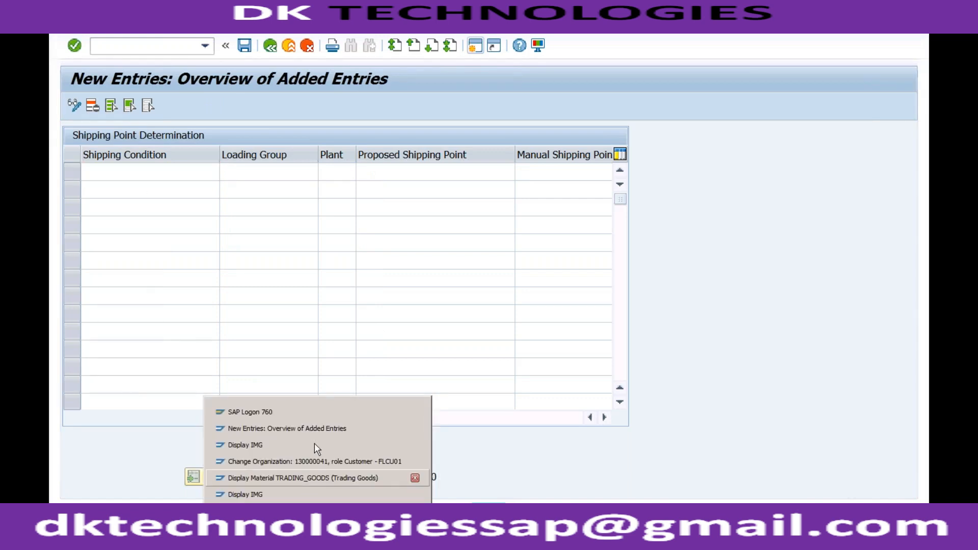
click(295, 429)
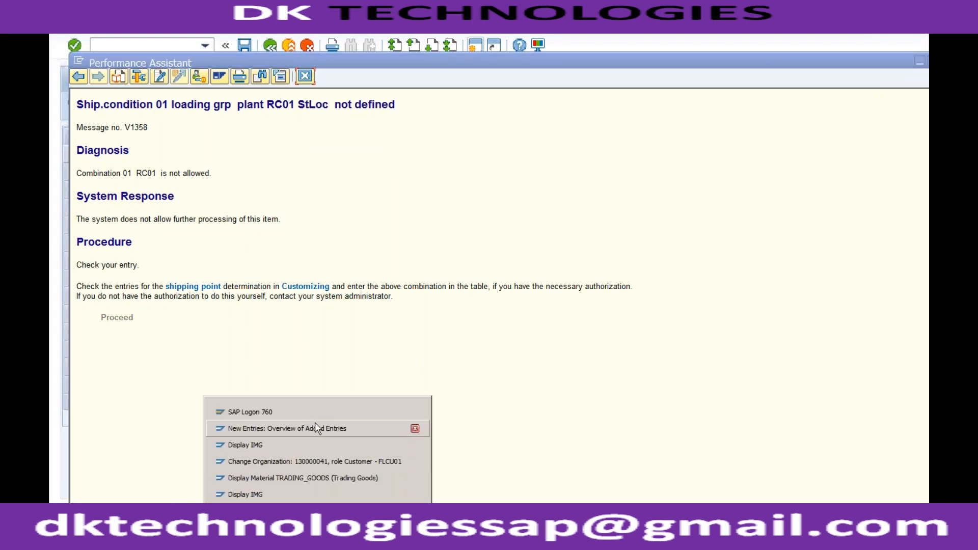
click(315, 424)
text(01)
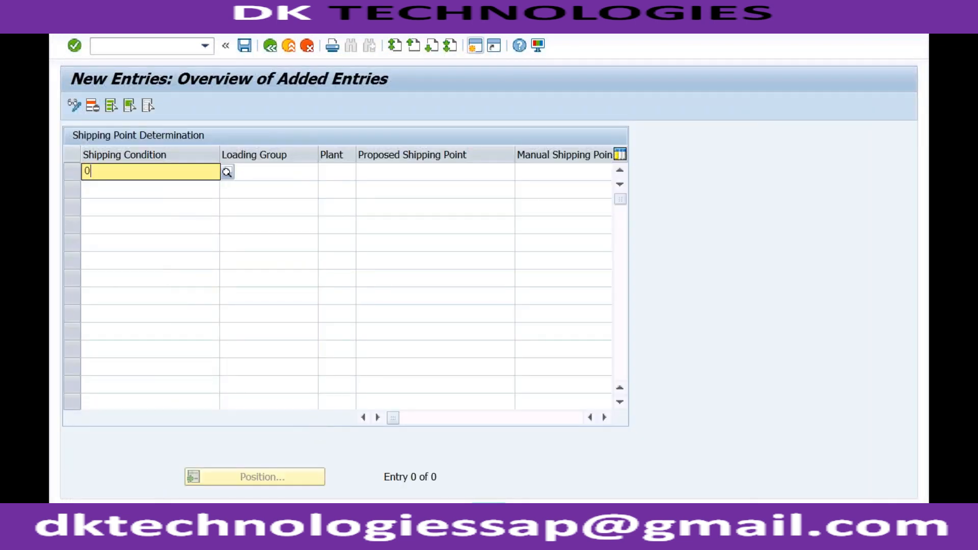
key(Tab)
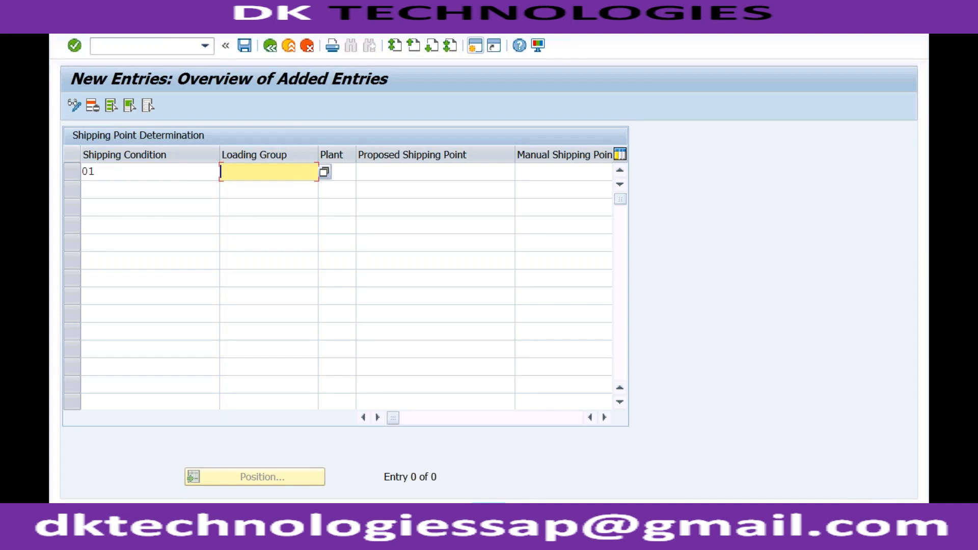
key(Tab)
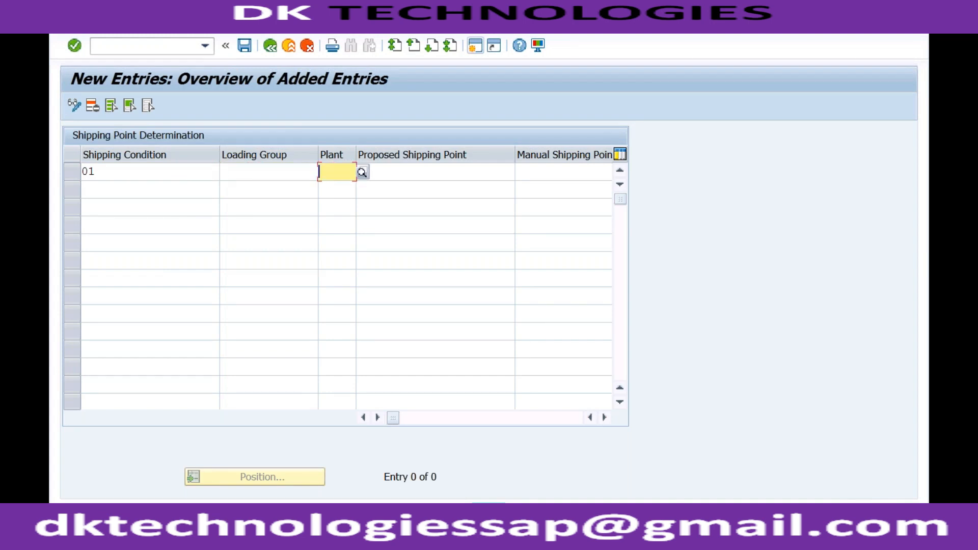
text(RC01)
key(Tab)
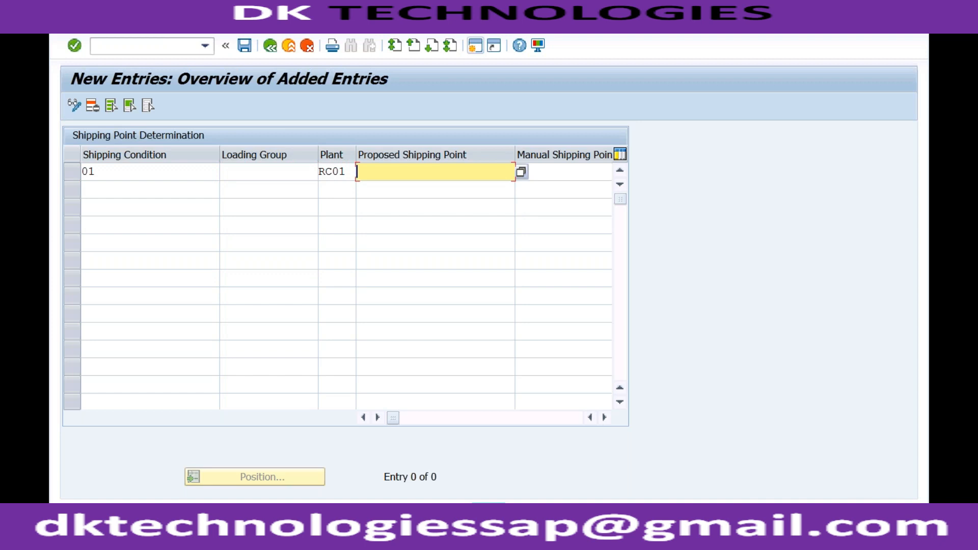
text(RC01)
key(Return)
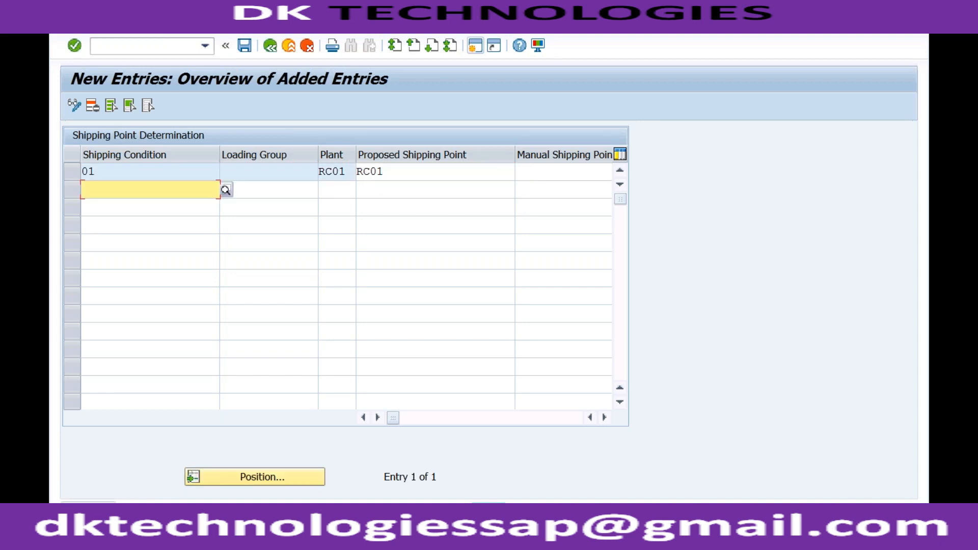
Step: Save the shipping point determination entry under customizing request A4HK901588 and leave the new entries table
click(245, 47)
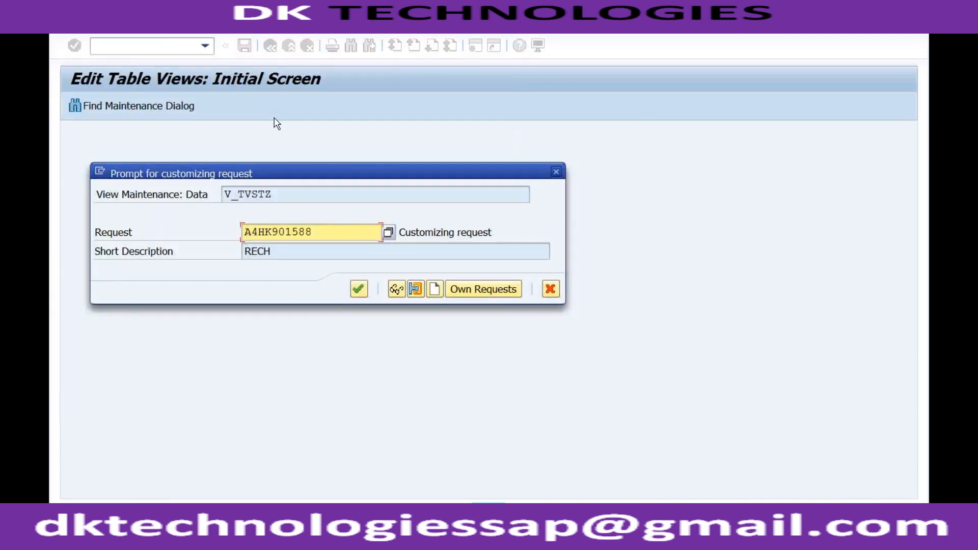
click(358, 289)
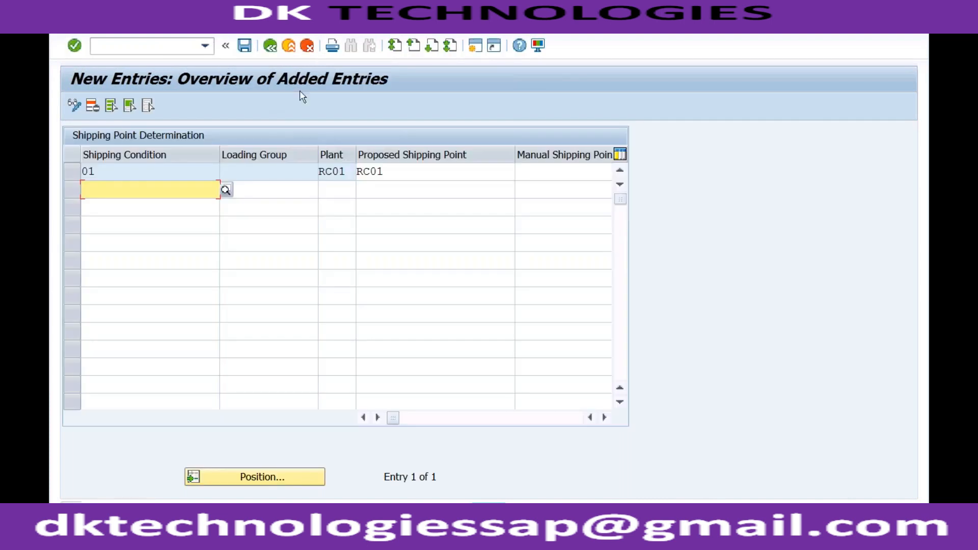
click(270, 46)
click(272, 47)
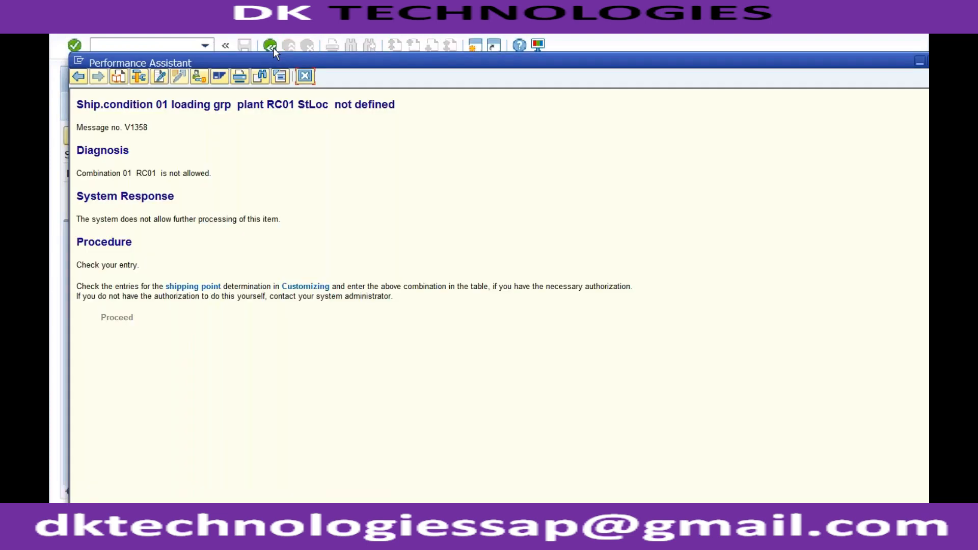
Step: Close the error help and the material message, check the item's shipping point, and return to the order overview
click(305, 76)
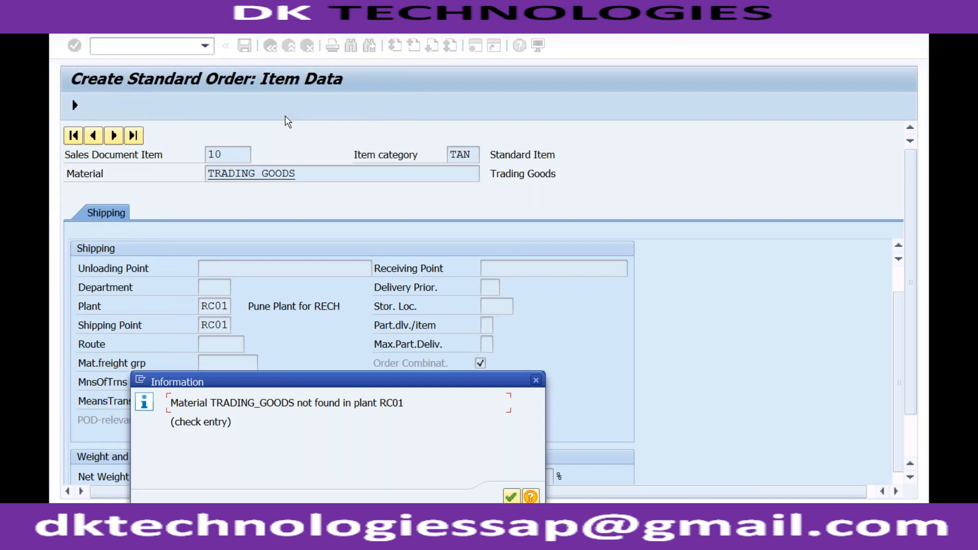
key(Return)
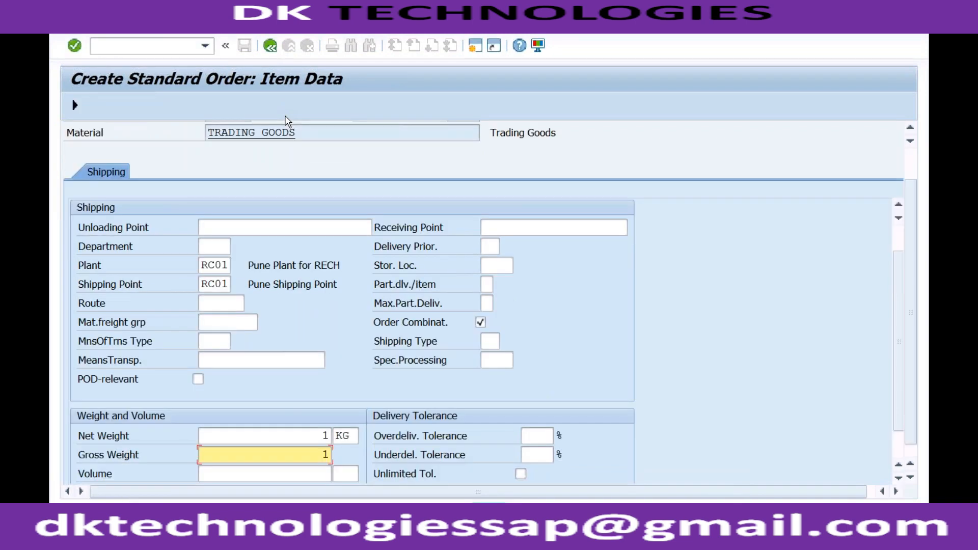
click(214, 284)
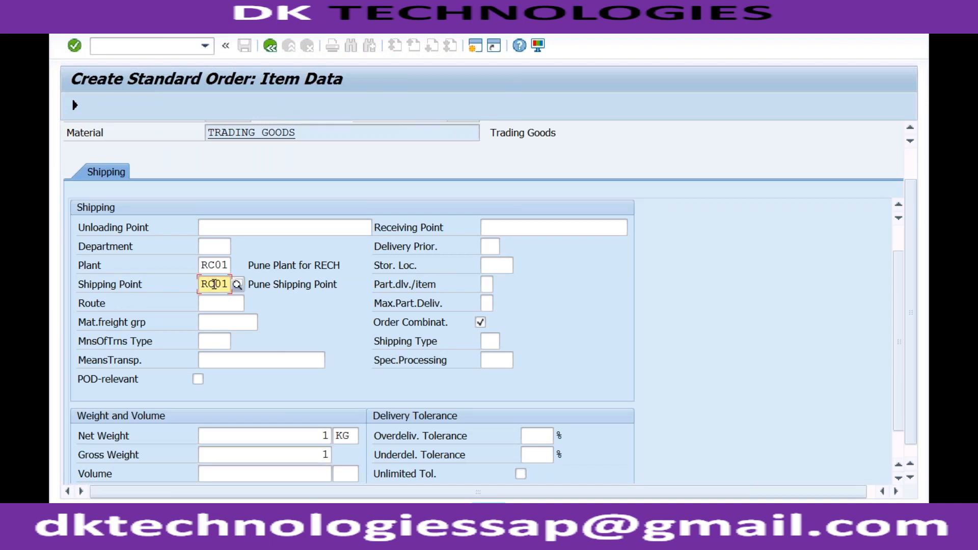
click(75, 106)
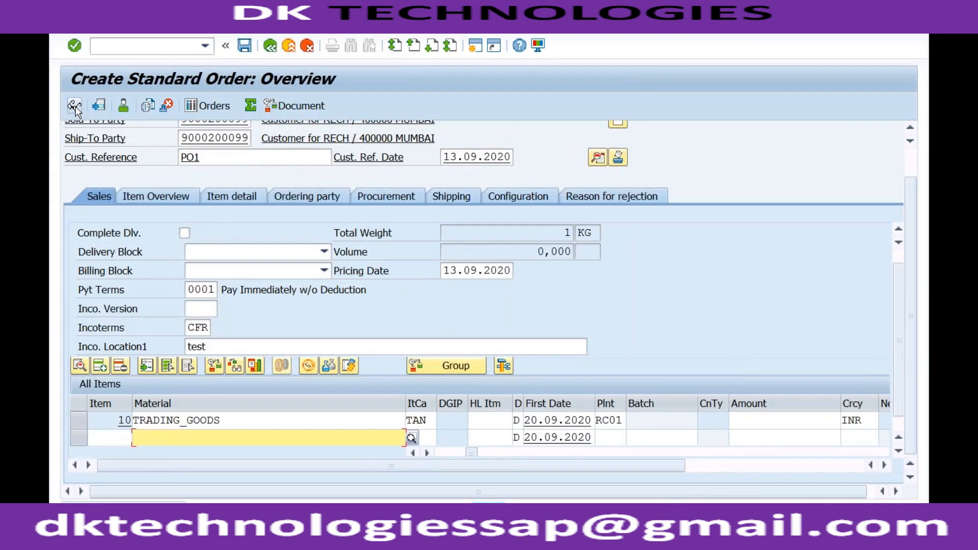
Step: Save the completed standard order and open the saved document in display mode
click(244, 45)
click(245, 50)
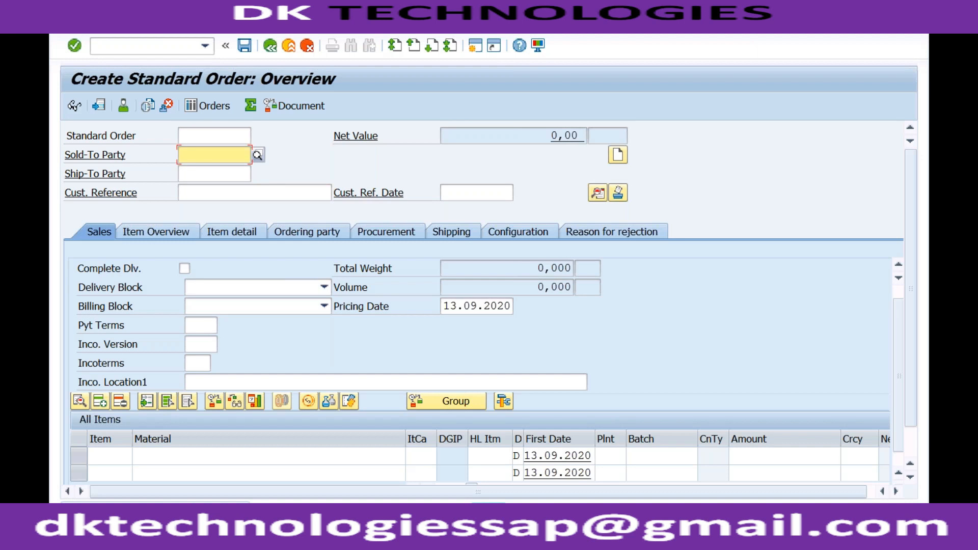
click(106, 22)
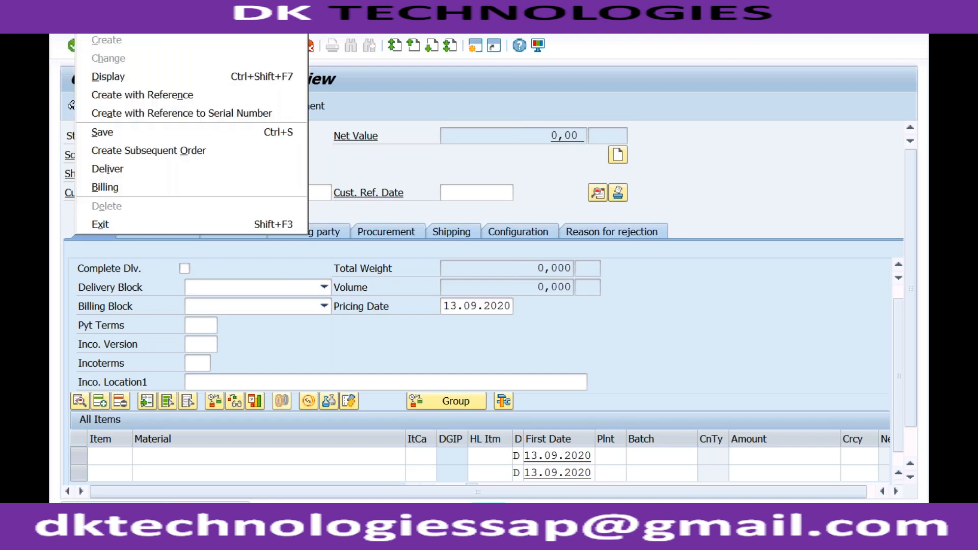
click(87, 76)
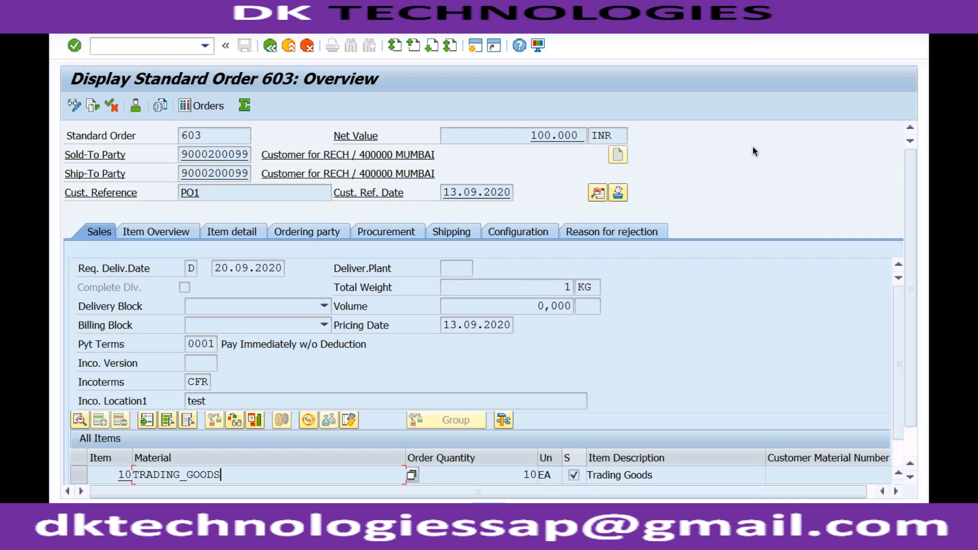
Step: Leave the order display and run transaction FS00 for central G/L account editing
click(189, 47)
text(/nfs00)
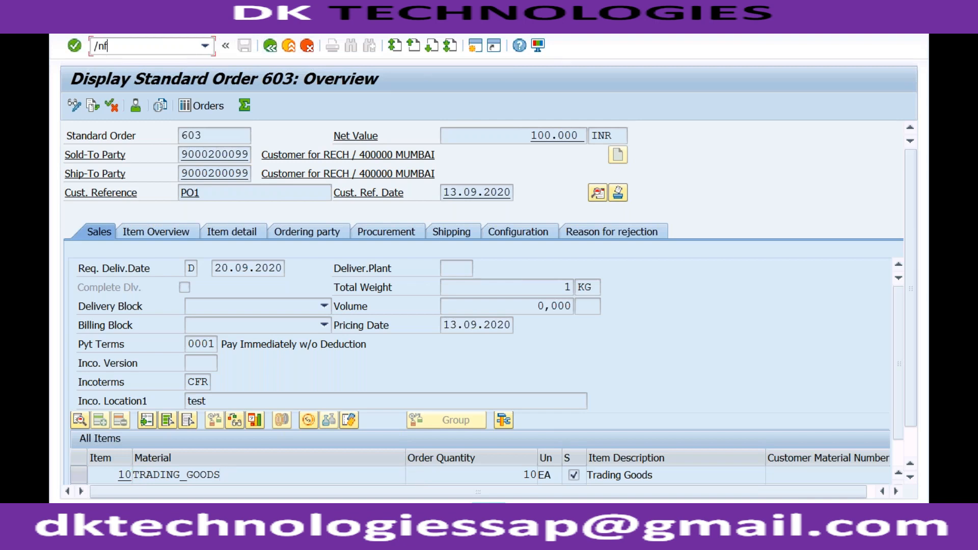
key(Return)
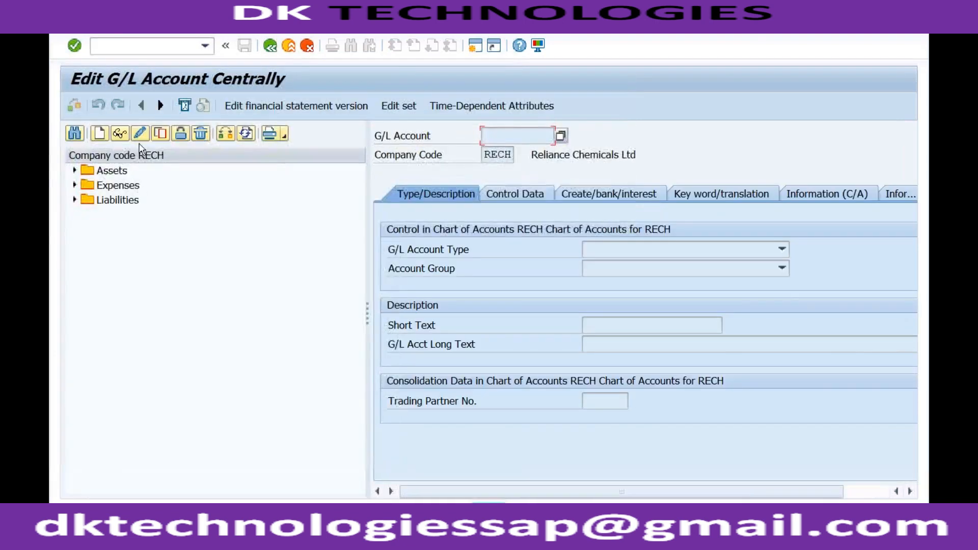
Step: Try to change the G/L account company code to ZZP1, and close the company code dialog
click(223, 133)
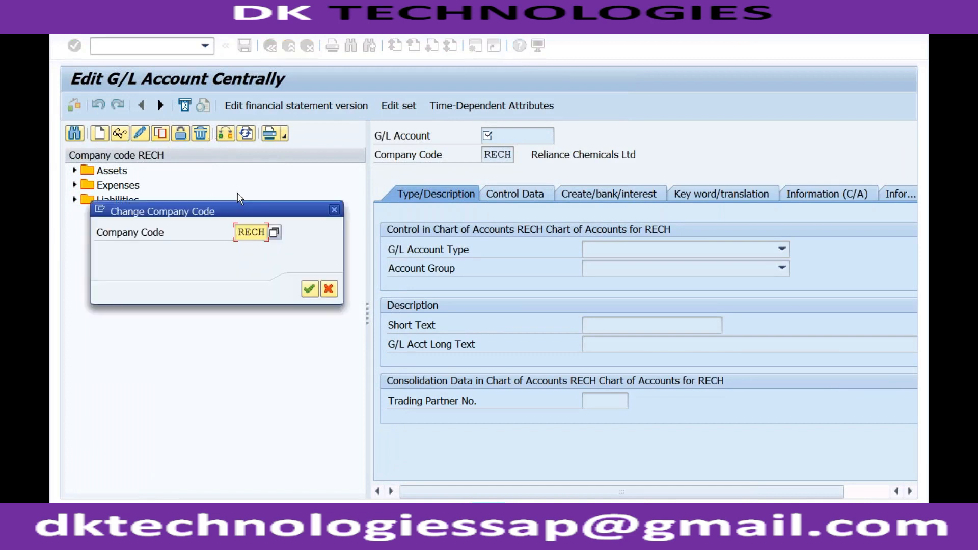
text(zzp1)
key(Return)
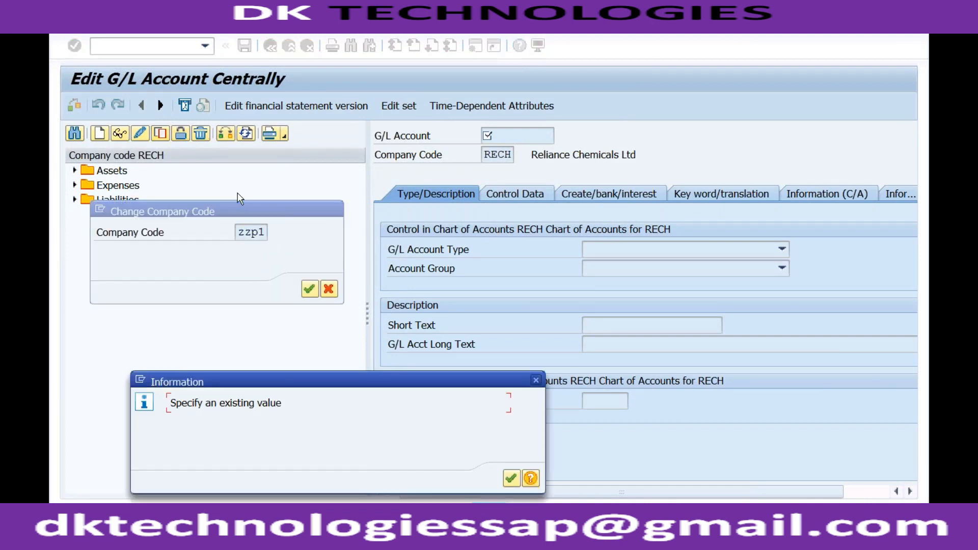
click(512, 477)
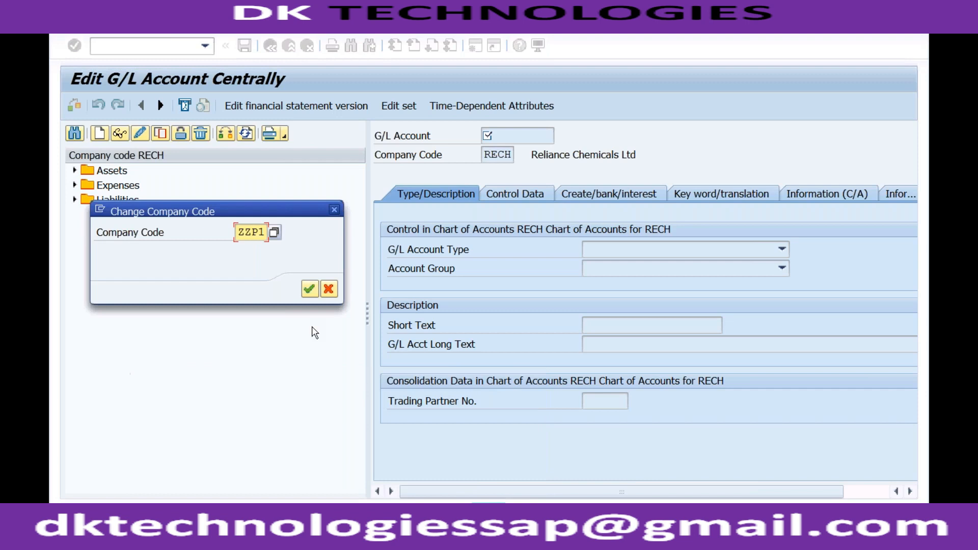
click(335, 209)
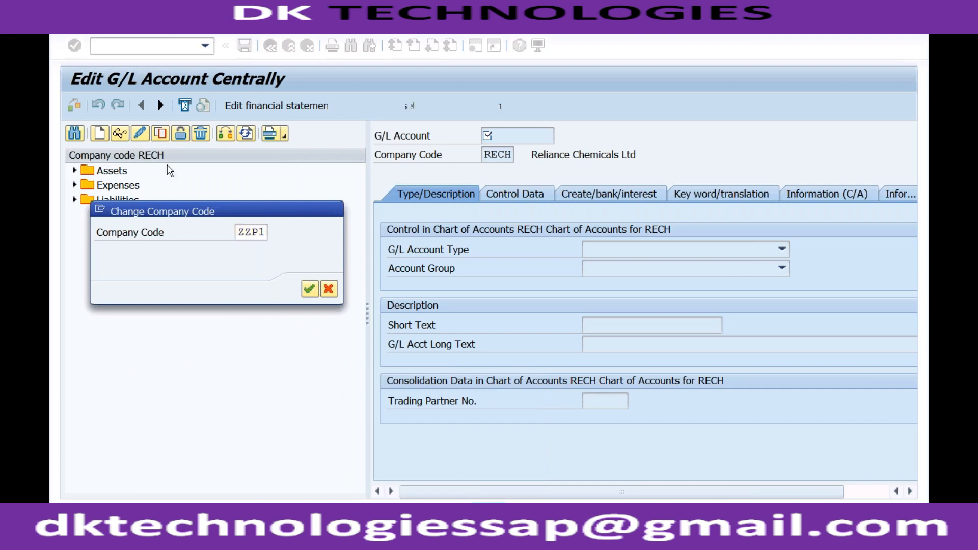
Step: Try to create G/L account 2001 in company code ZZP1, and read and dismiss the resulting message
click(100, 133)
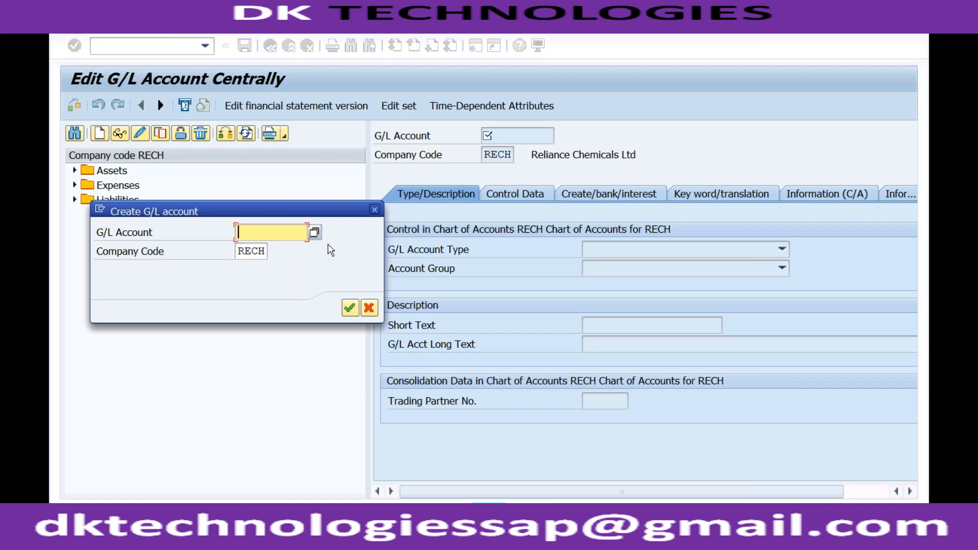
click(261, 253)
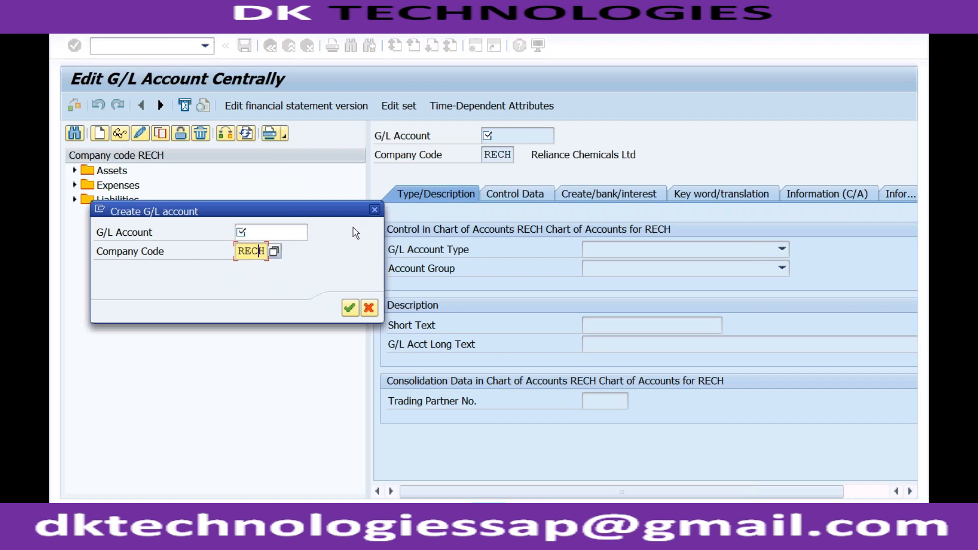
click(261, 233)
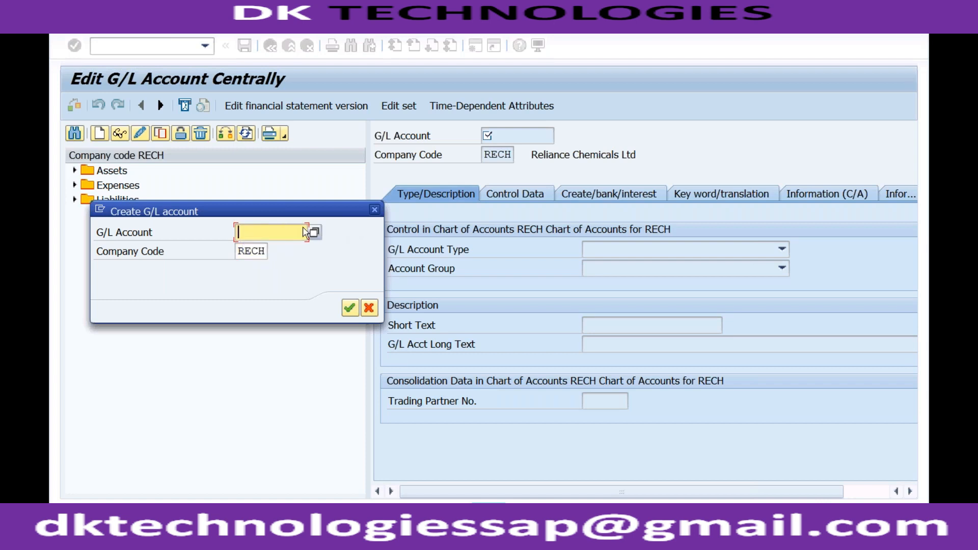
text(2001)
drag(240, 251, 264, 251)
key(BackSpace)
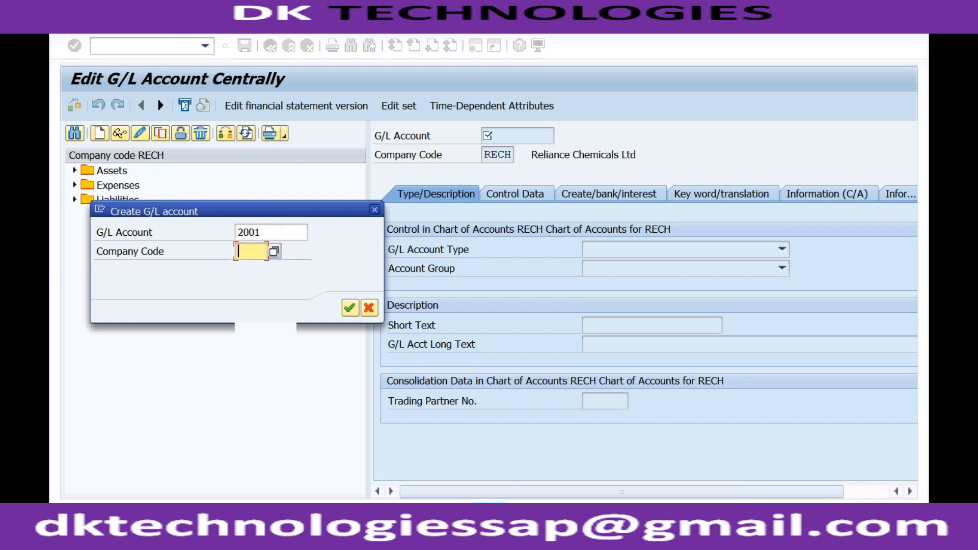
click(254, 266)
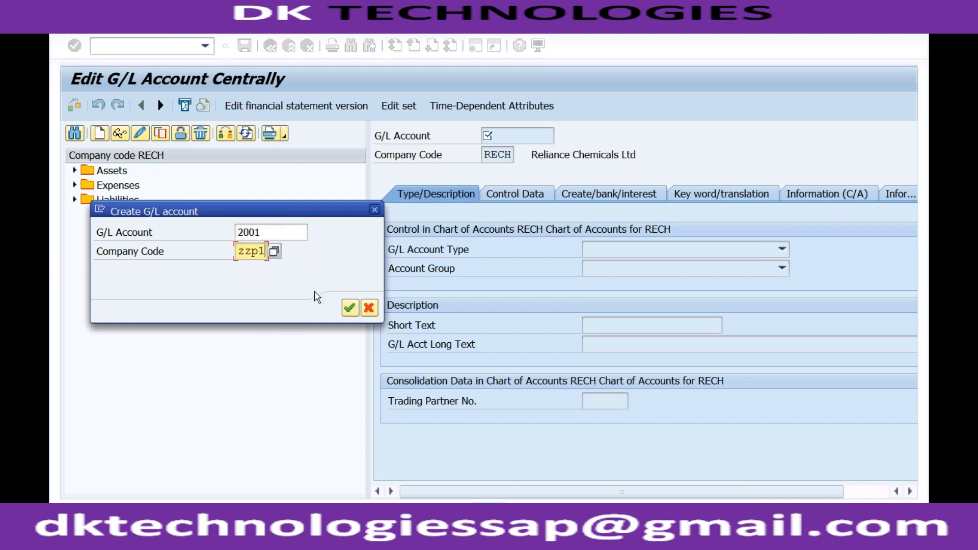
click(349, 308)
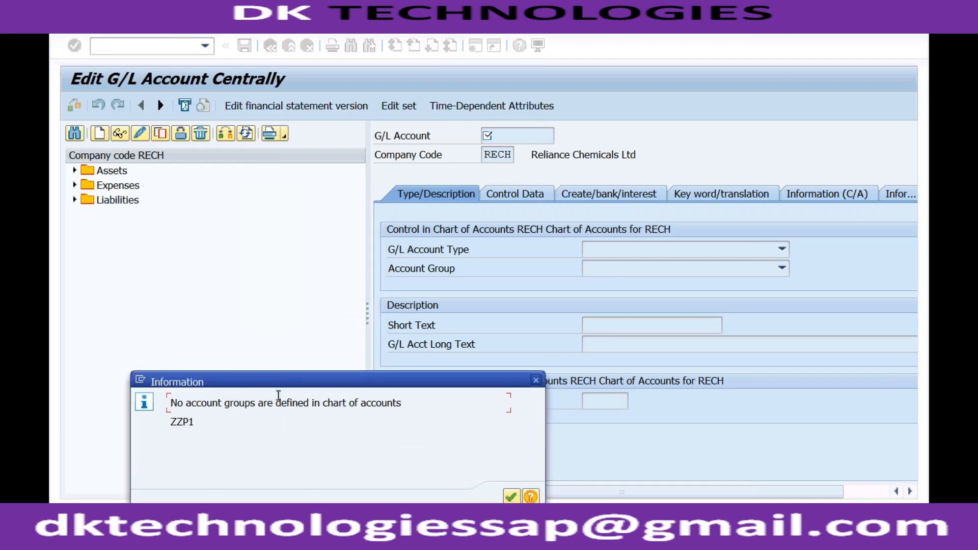
click(174, 403)
drag(186, 407, 198, 405)
click(234, 404)
click(536, 381)
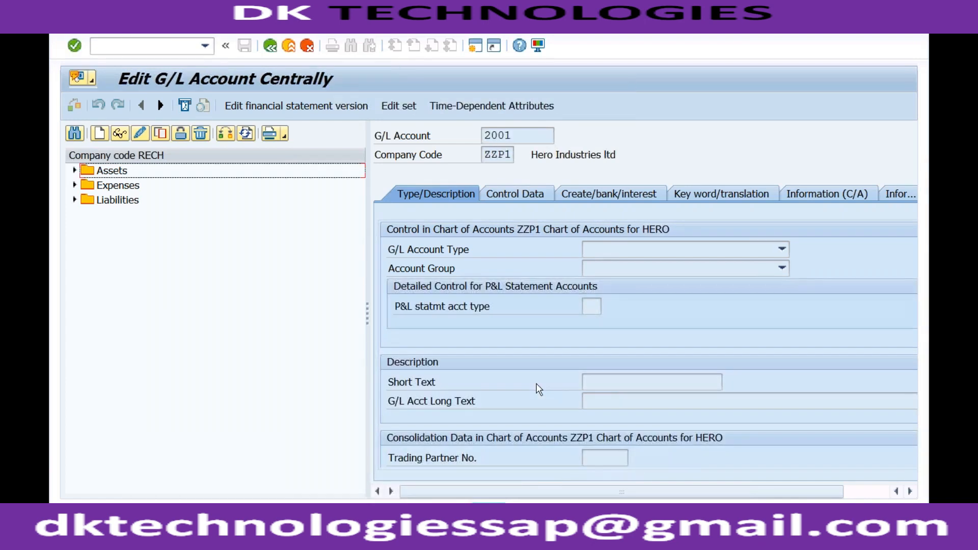